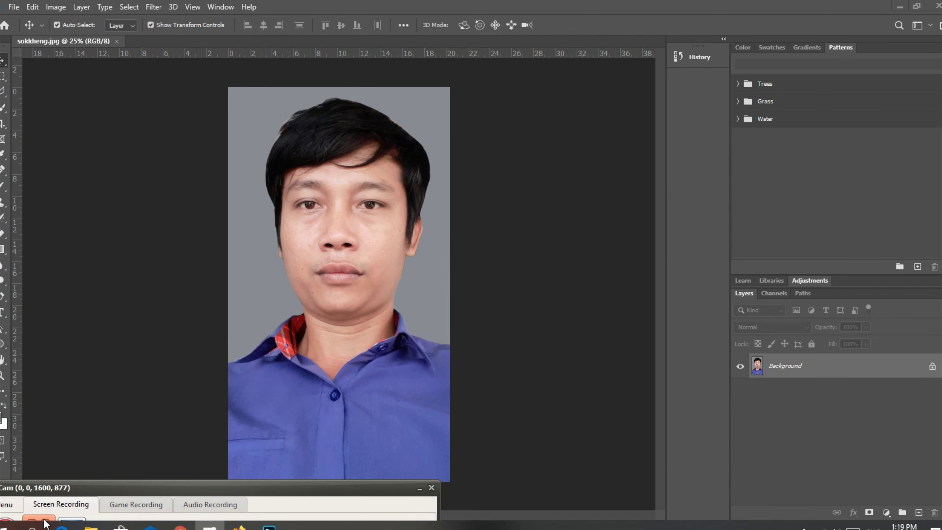
# - Add a Levels adjustment layer with output white at 59 to darken the photo heavily
pyautogui.click(886, 513)
pyautogui.click(868, 350)
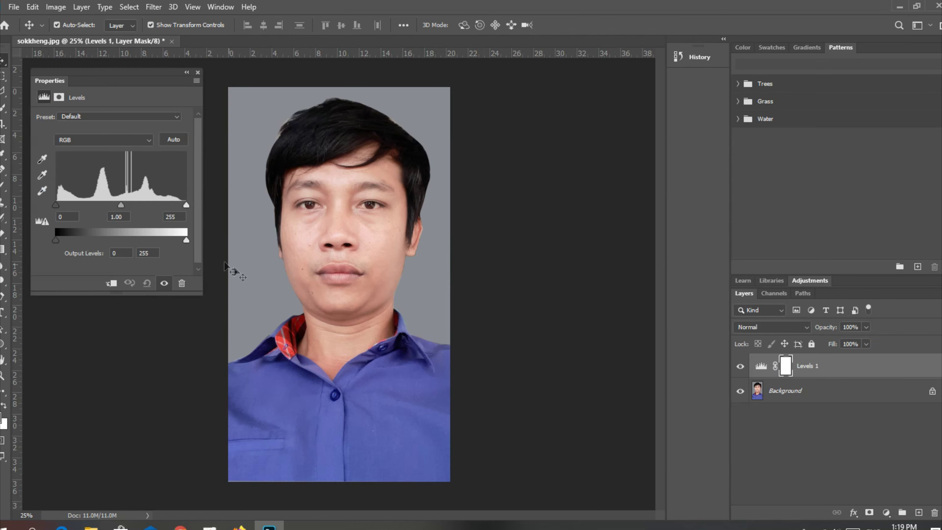
pyautogui.moveTo(121, 205); pyautogui.dragTo(107, 205)
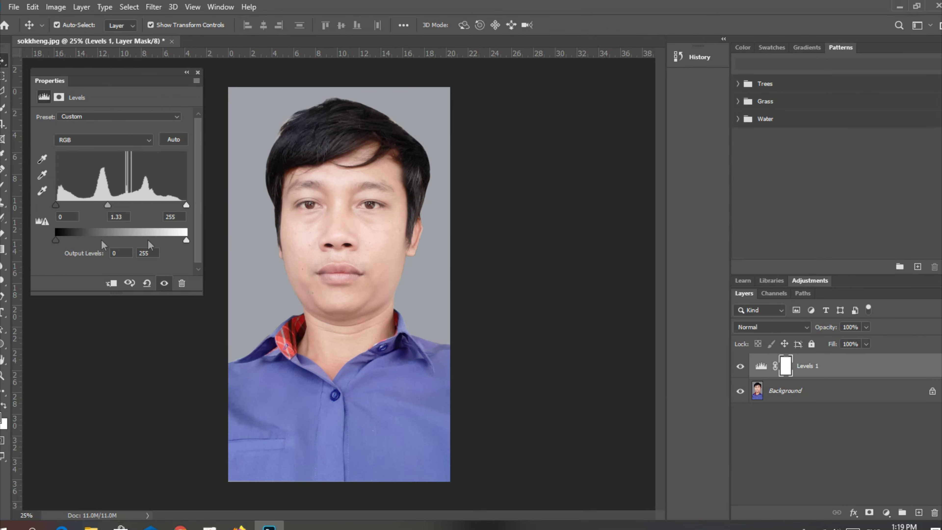
pyautogui.moveTo(186, 240); pyautogui.dragTo(86, 240)
pyautogui.moveTo(108, 205); pyautogui.dragTo(121, 205)
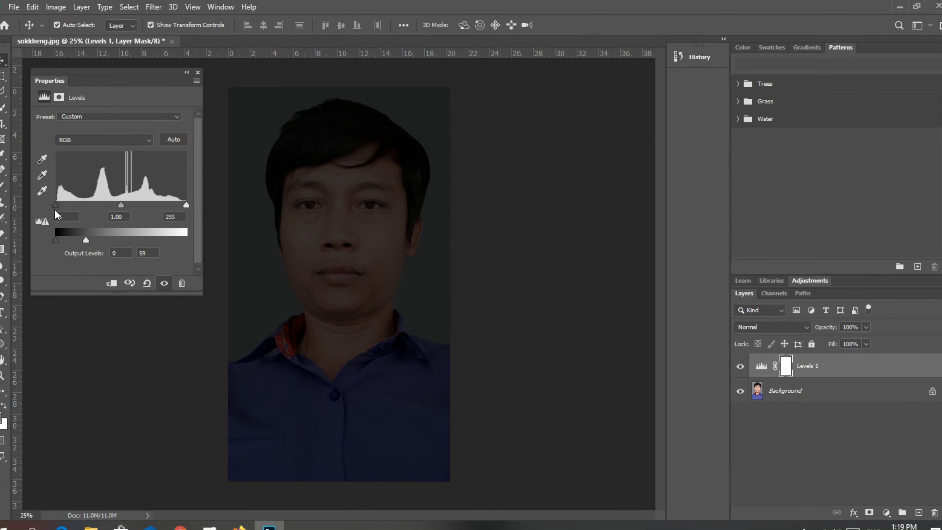
pyautogui.click(197, 72)
# - Relight the face on the Levels mask with a soft brush at 18% opacity
pyautogui.press('b')
pyautogui.moveTo(308, 175)
pyautogui.mouseDown()
pyautogui.moveTo(300, 267)
pyautogui.moveTo(294, 217)
pyautogui.mouseUp()
pyautogui.click(264, 24)
pyautogui.moveTo(272, 40); pyautogui.dragTo(269, 39)
pyautogui.moveTo(305, 197)
pyautogui.mouseDown()
pyautogui.moveTo(311, 147)
pyautogui.moveTo(315, 211)
pyautogui.moveTo(302, 279)
pyautogui.moveTo(311, 162)
pyautogui.mouseUp()
pyautogui.moveTo(303, 219); pyautogui.dragTo(309, 297)
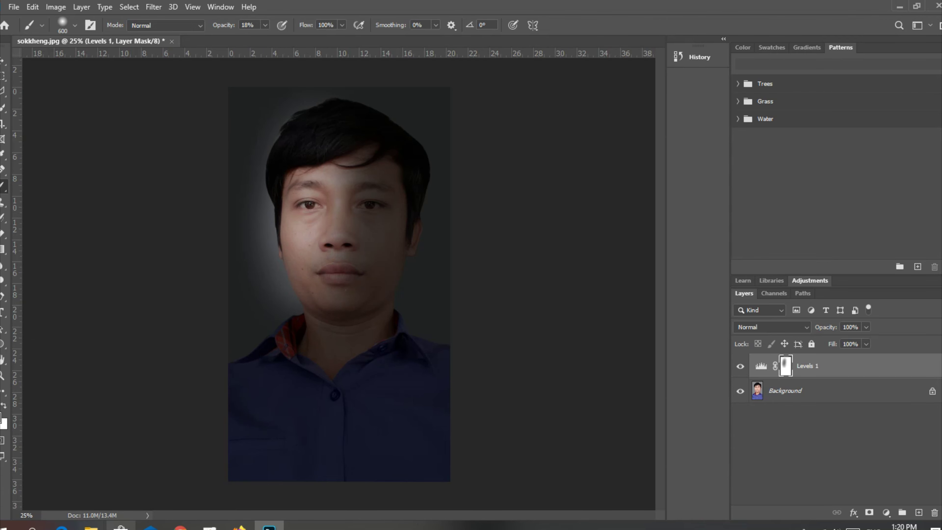
pyautogui.click(887, 512)
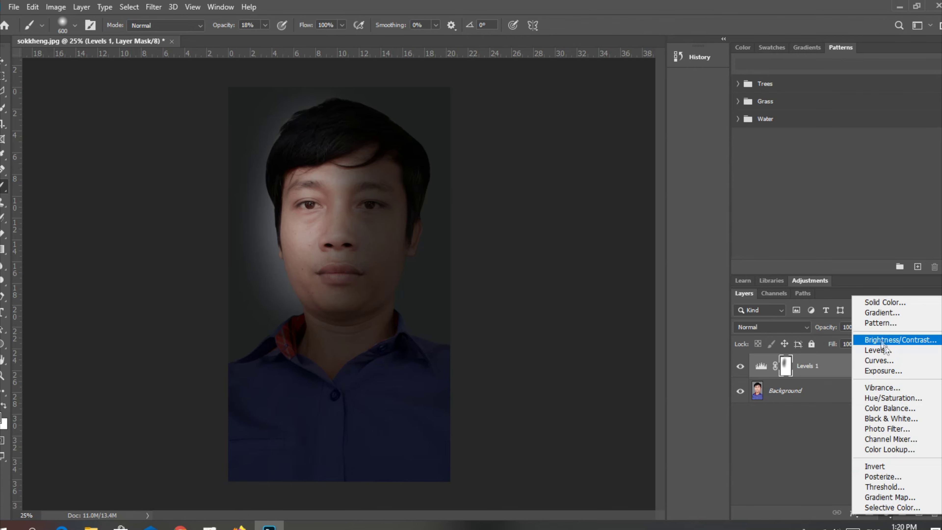
# - Add a Color Balance layer with midtones −13 magenta and highlights +12 red, +7 green
pyautogui.click(883, 406)
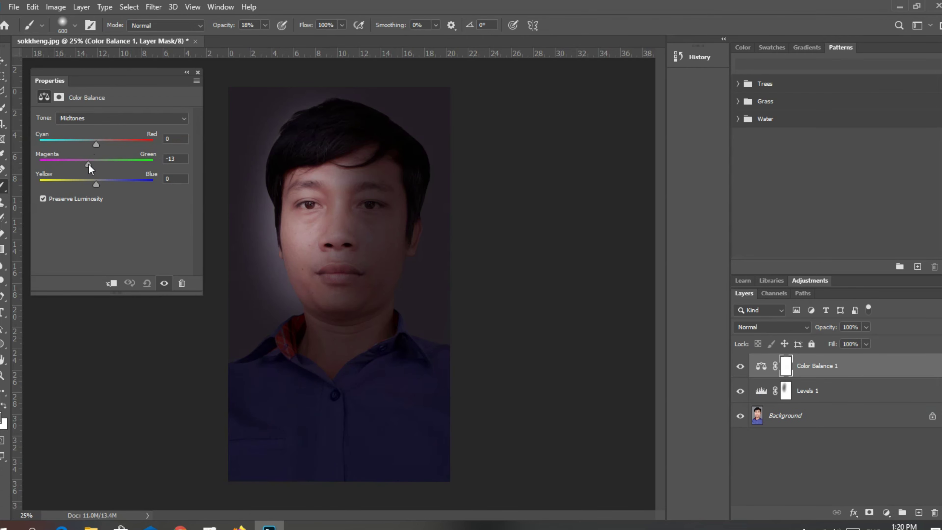
pyautogui.click(123, 118)
pyautogui.click(75, 135)
pyautogui.moveTo(79, 164)
pyautogui.mouseDown()
pyautogui.moveTo(91, 170)
pyautogui.moveTo(108, 152)
pyautogui.mouseUp()
pyautogui.click(198, 72)
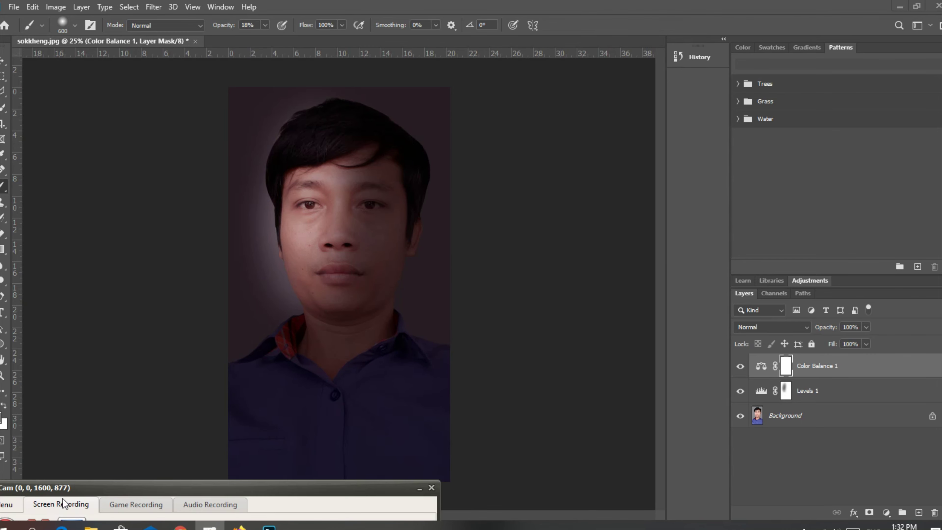
pyautogui.click(14, 7)
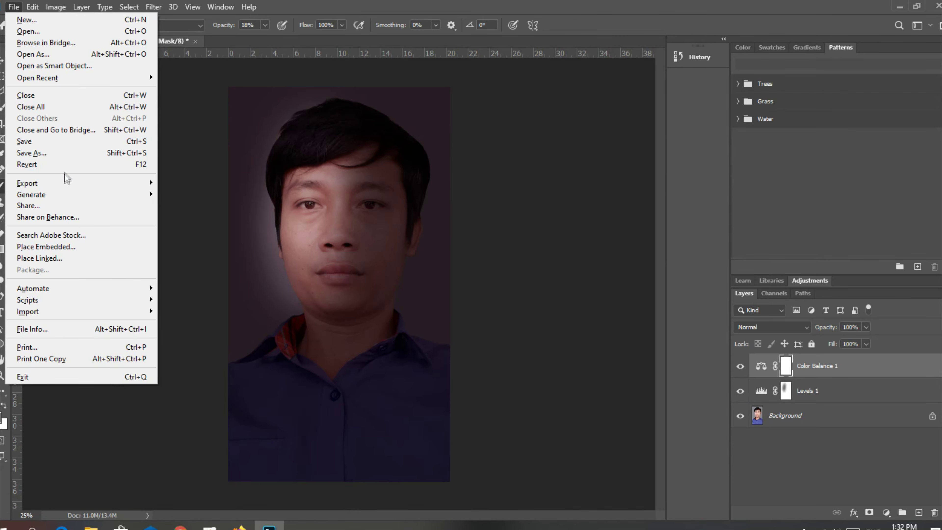
# - Place ksk skull 2 png as a linked layer, scaled to about 97% over the face
pyautogui.click(55, 269)
pyautogui.scroll(-5, 221, 179)
pyautogui.click(178, 96)
pyautogui.click(369, 271)
pyautogui.moveTo(453, 85); pyautogui.dragTo(414, 152)
pyautogui.moveTo(385, 241)
pyautogui.mouseDown()
pyautogui.moveTo(363, 277)
pyautogui.moveTo(337, 252)
pyautogui.mouseUp()
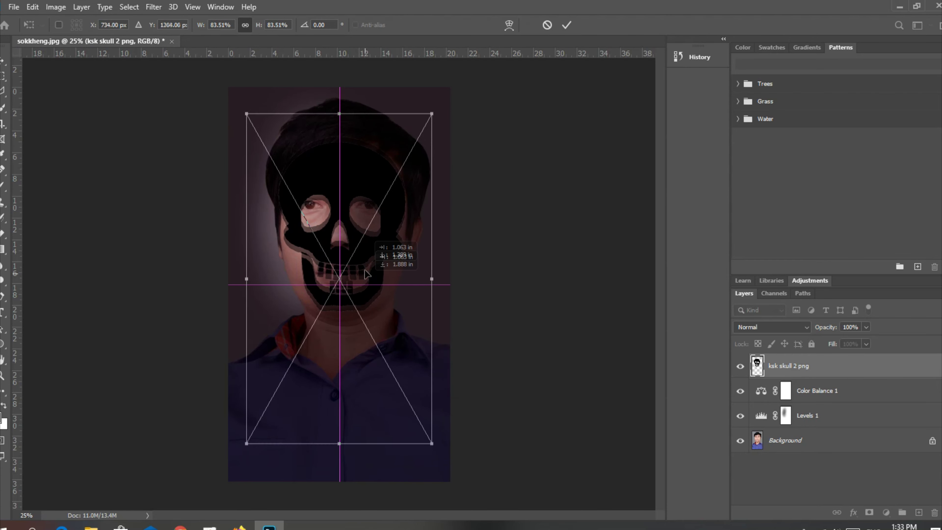
pyautogui.moveTo(426, 278); pyautogui.dragTo(448, 273)
pyautogui.moveTo(339, 260); pyautogui.dragTo(345, 264)
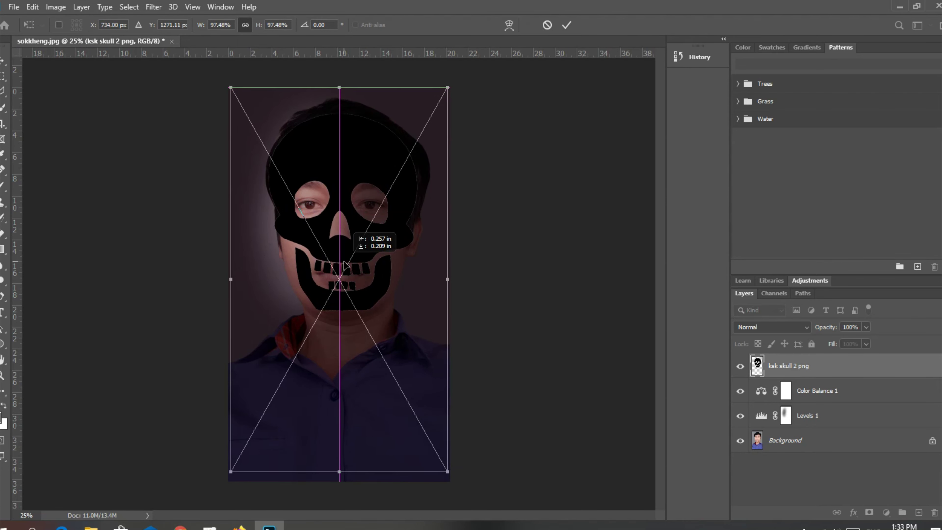
pyautogui.click(566, 25)
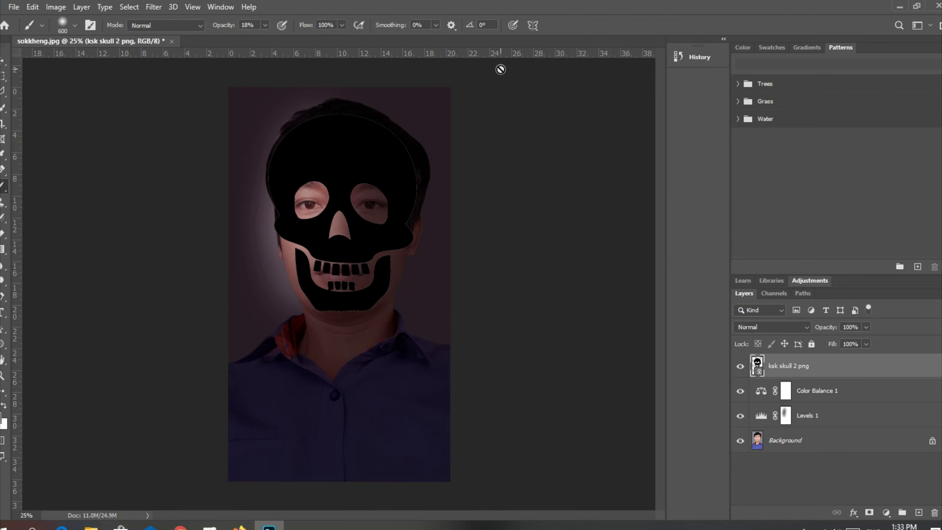
# - Nudge the skull layer into position over the face with the Move tool and arrow keys
pyautogui.press('v')
pyautogui.click(403, 193)
pyautogui.click(341, 165)
pyautogui.moveTo(341, 164); pyautogui.dragTo(348, 170)
pyautogui.hotkey('shift', 'Down')
pyautogui.hotkey('shift', 'Down')
pyautogui.hotkey('shift', 'Down')
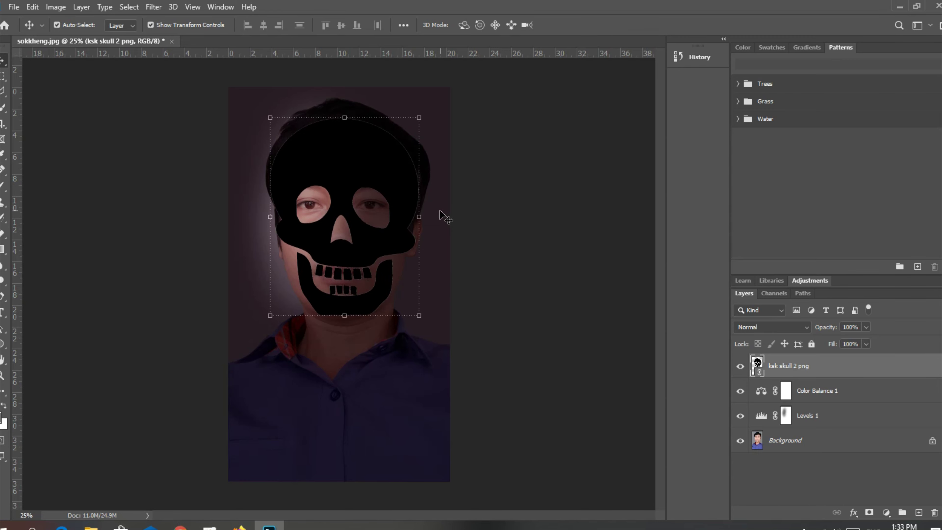
pyautogui.hotkey('shift', 'Down')
pyautogui.hotkey('shift', 'Down')
pyautogui.hotkey('shift', 'Down')
pyautogui.hotkey('shift', 'Left')
pyautogui.hotkey('shift', 'Up')
pyautogui.hotkey('shift', 'Up')
pyautogui.hotkey('shift', 'Up')
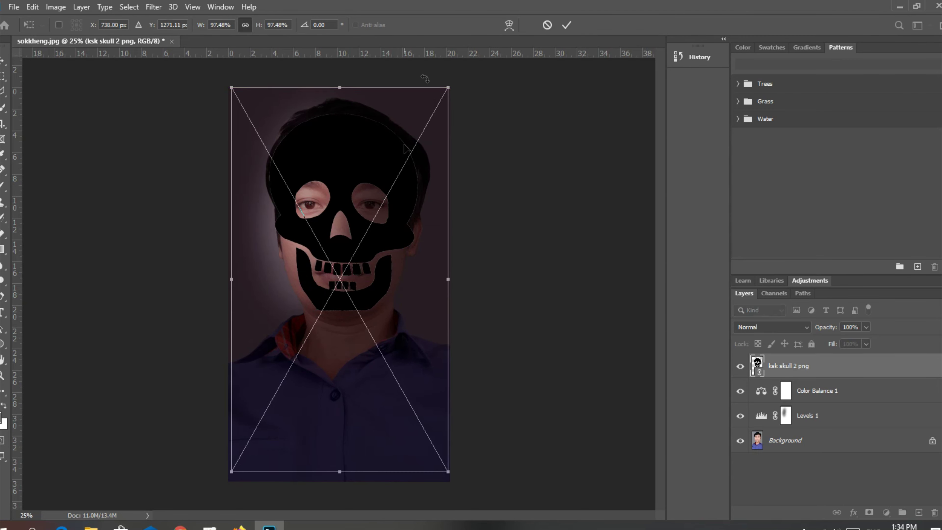
pyautogui.hotkey('shift', 'Down')
pyautogui.hotkey('shift', 'Down')
pyautogui.hotkey('shift', 'Down')
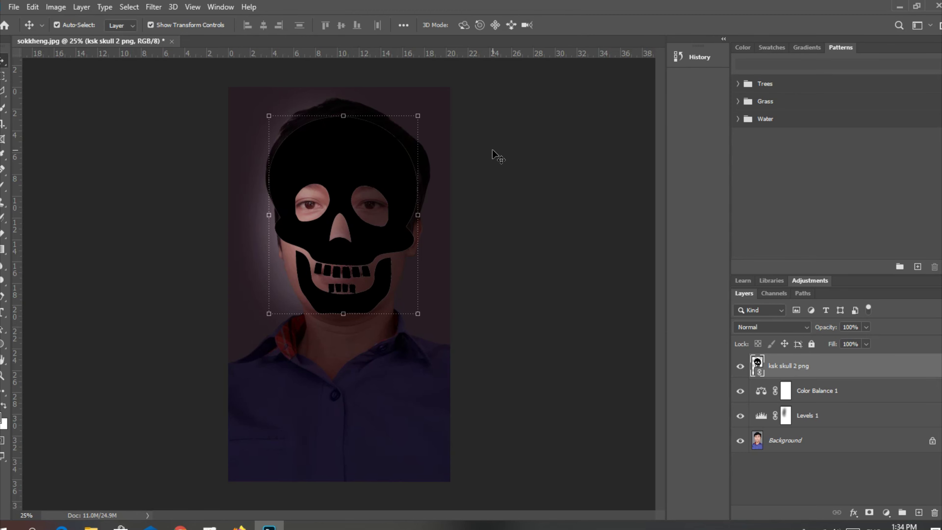
pyautogui.scroll(5, 432, 220)
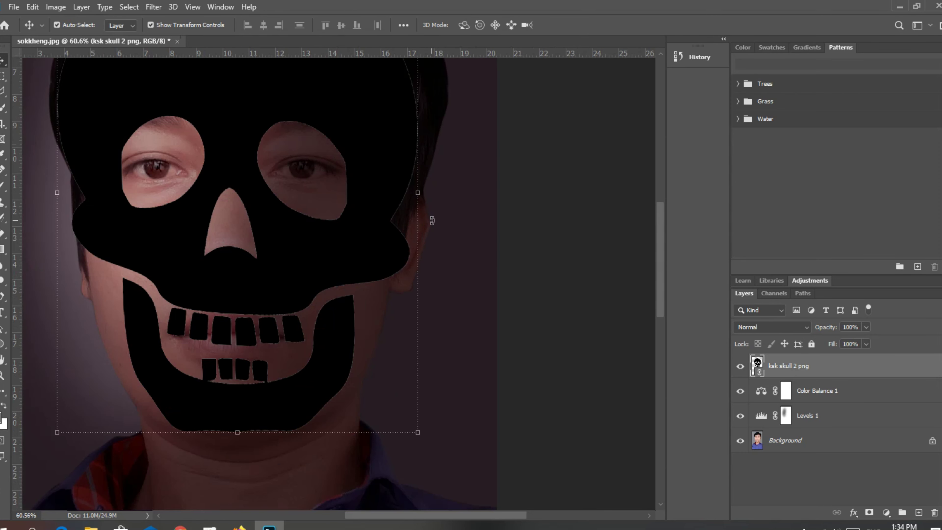
# - Free-transform the skull layer to roughly 96% so it fits snugly over the face
pyautogui.click(32, 7)
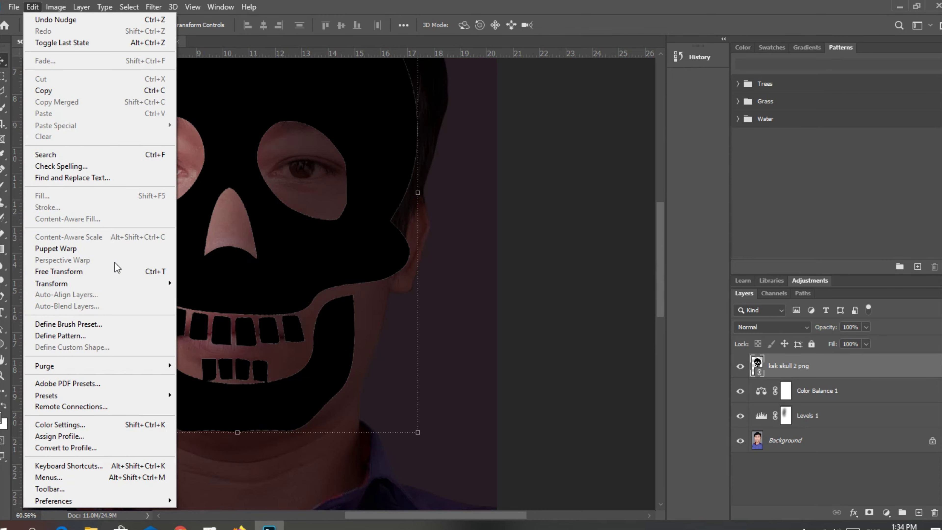
pyautogui.click(114, 267)
pyautogui.scroll(-5, 337, 269)
pyautogui.moveTo(429, 441); pyautogui.dragTo(424, 432)
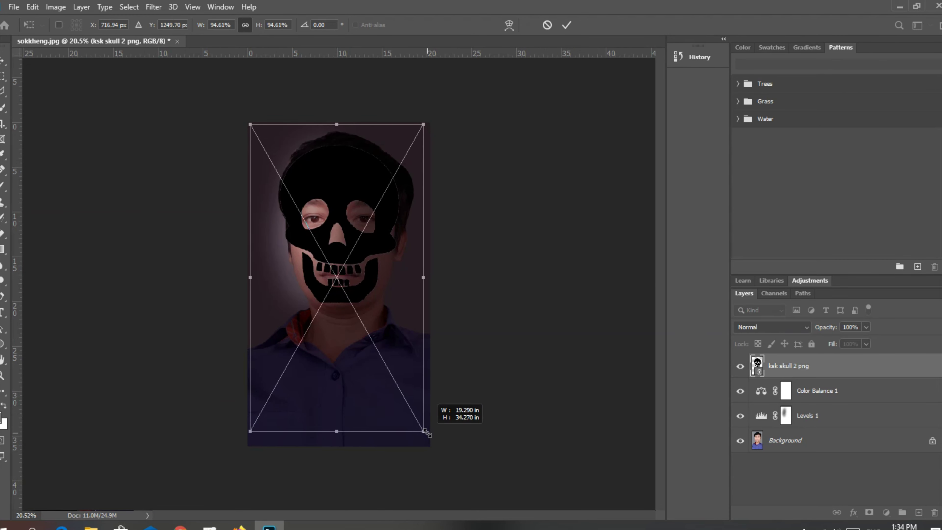
pyautogui.moveTo(250, 122); pyautogui.dragTo(255, 128)
pyautogui.moveTo(424, 277); pyautogui.dragTo(431, 279)
pyautogui.moveTo(253, 278); pyautogui.dragTo(247, 281)
pyautogui.press('Return')
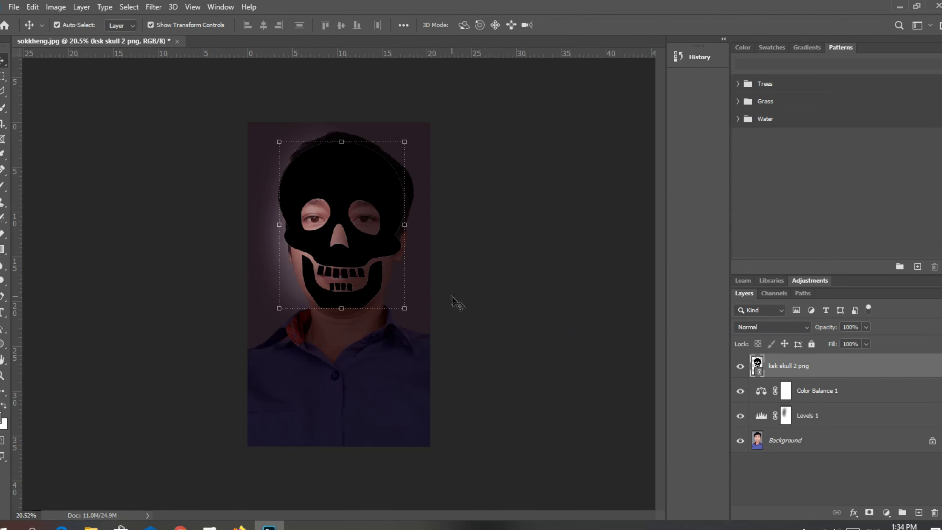
pyautogui.scroll(3, 430, 287)
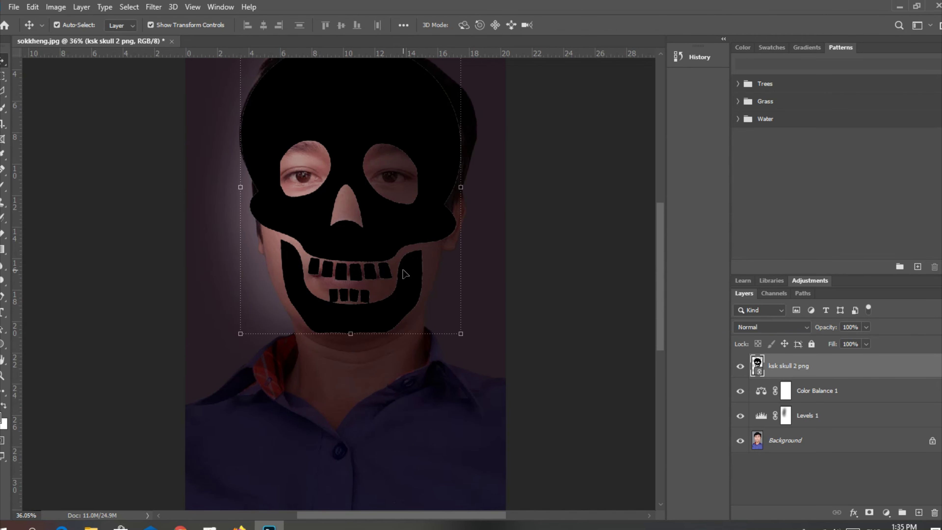
pyautogui.scroll(-3, 405, 274)
pyautogui.moveTo(269, 525)
pyautogui.click(188, 470)
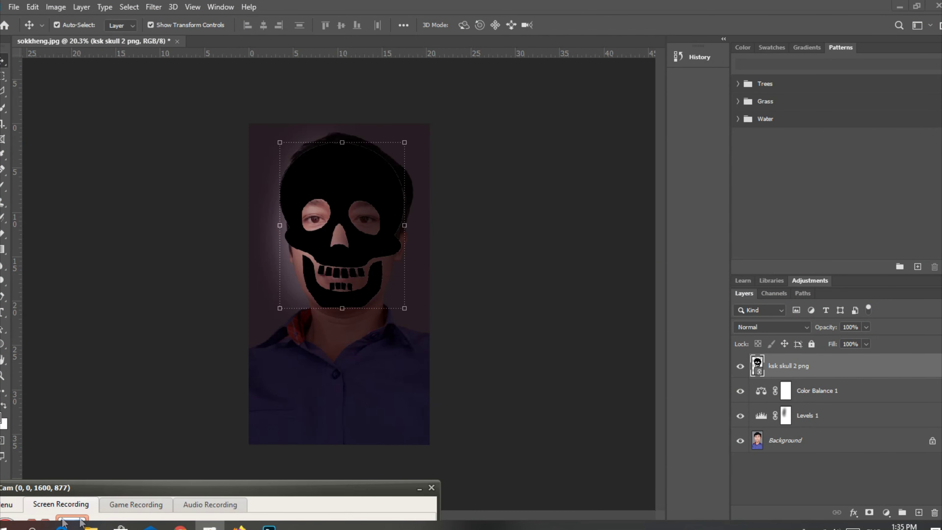
# - Create Group 1 and mask it with a selection loaded from the skull layer
pyautogui.click(864, 494)
pyautogui.click(902, 513)
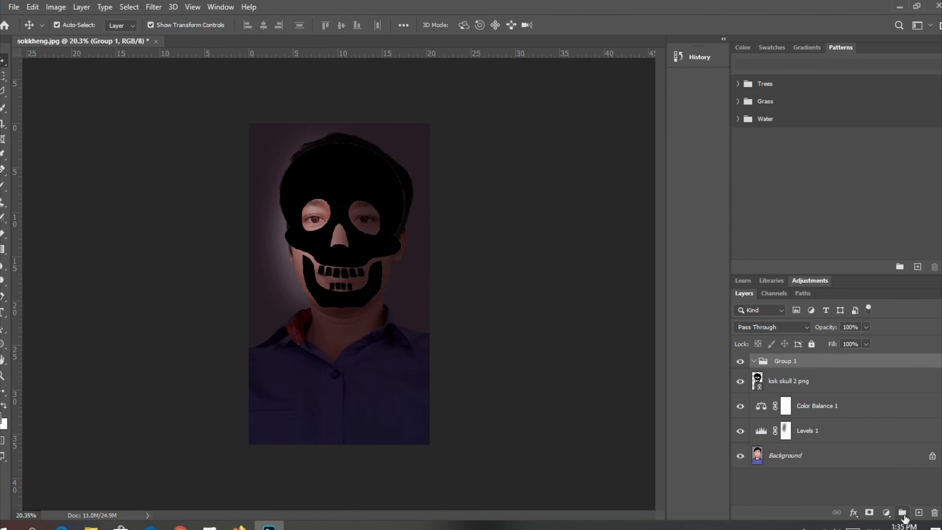
pyautogui.click(758, 381)
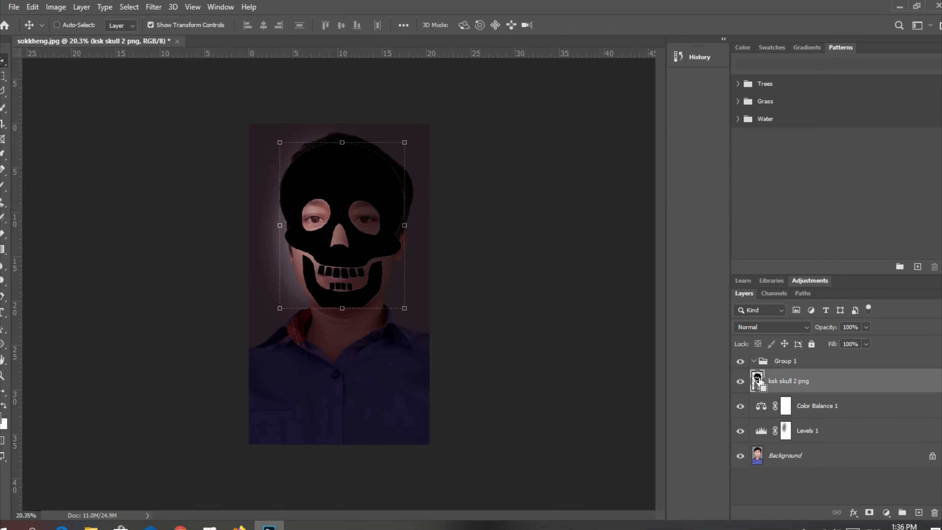
pyautogui.keyDown('ctrl'); pyautogui.click(758, 382); pyautogui.keyUp('ctrl')
pyautogui.click(785, 360)
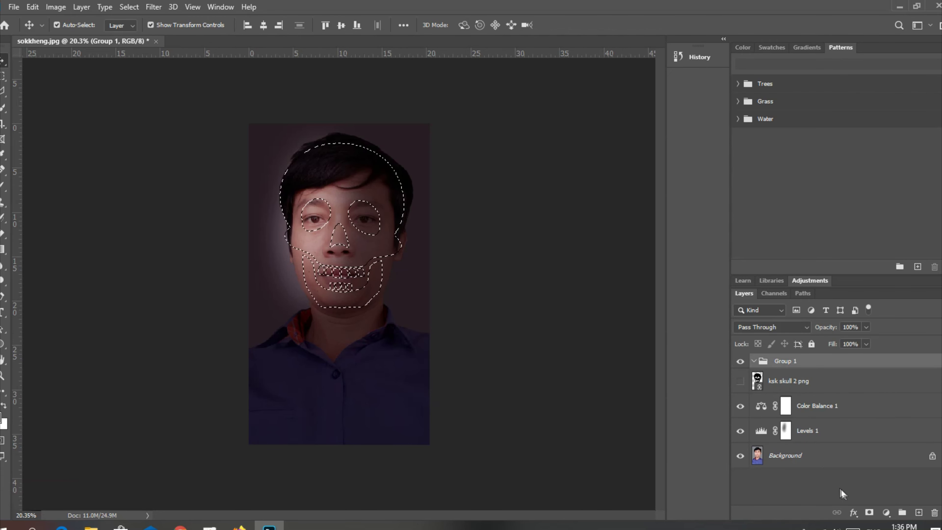
pyautogui.click(869, 512)
# - Delete the skull layer and add an empty Layer 1 inside Group 1
pyautogui.click(789, 390)
pyautogui.click(934, 513)
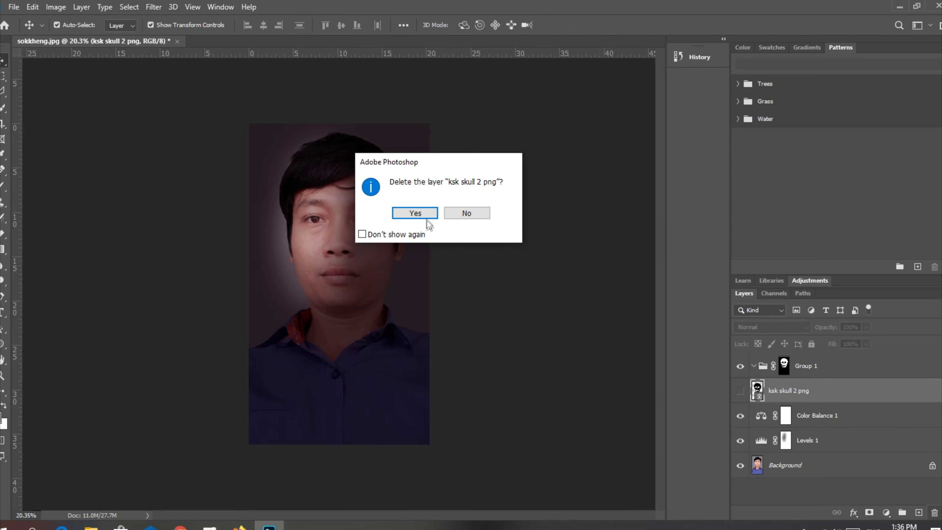
pyautogui.press('Return')
pyautogui.click(788, 365)
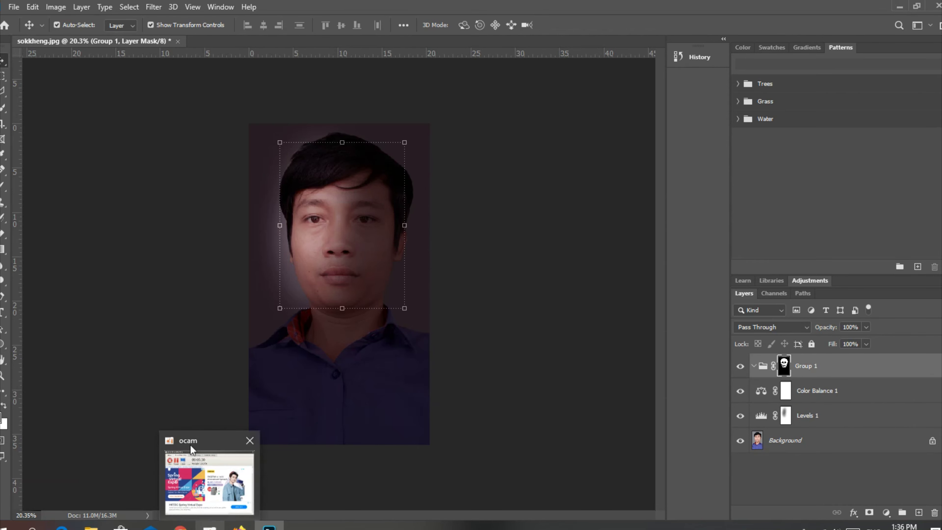
pyautogui.click(209, 527)
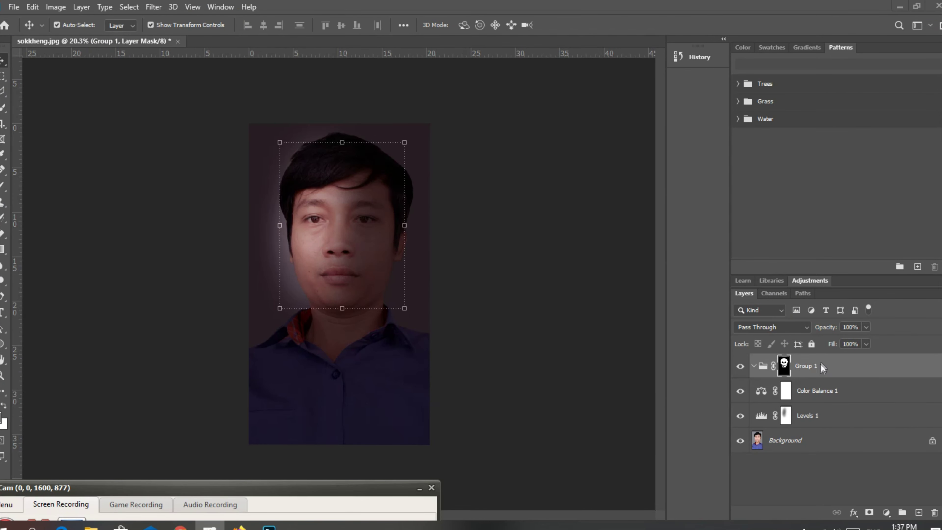
pyautogui.click(920, 512)
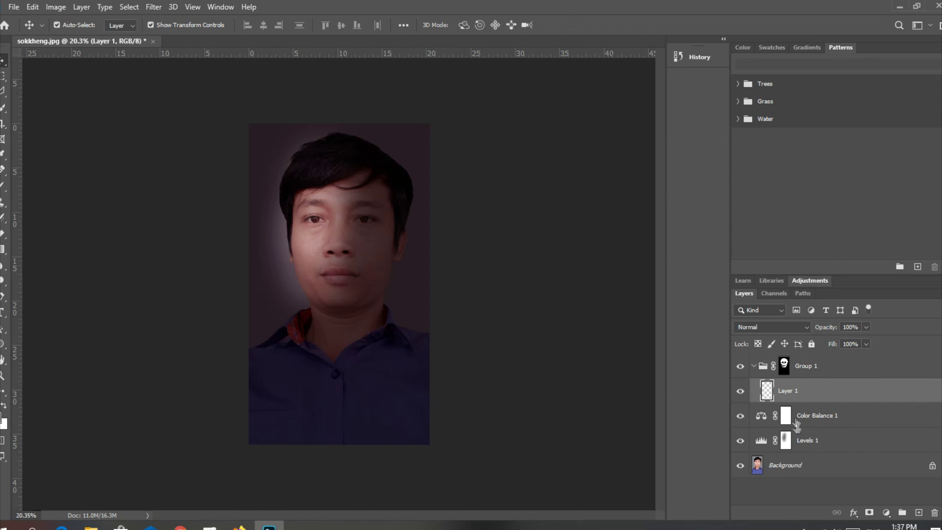
# - Set the foreground colour to bright yellow fff600
pyautogui.click(3, 417)
pyautogui.click(617, 202)
pyautogui.click(603, 74)
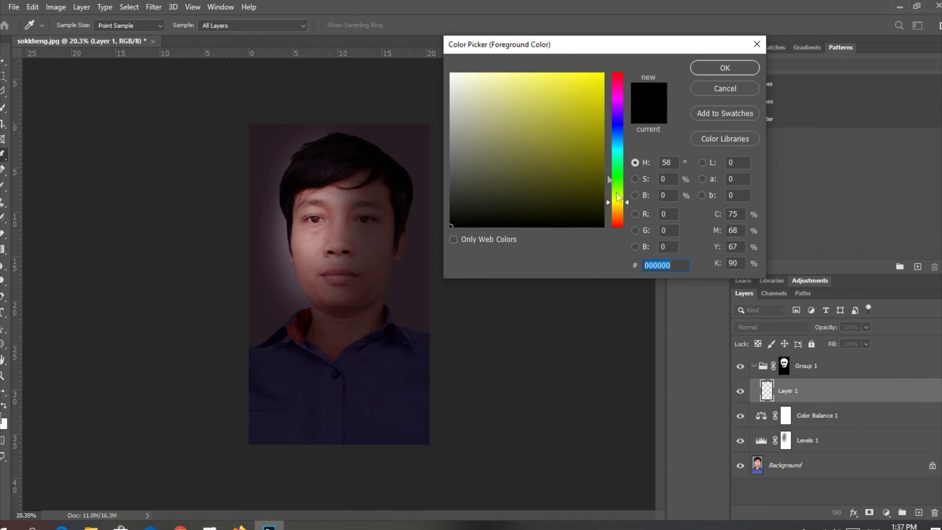
pyautogui.press('Return')
pyautogui.click(210, 525)
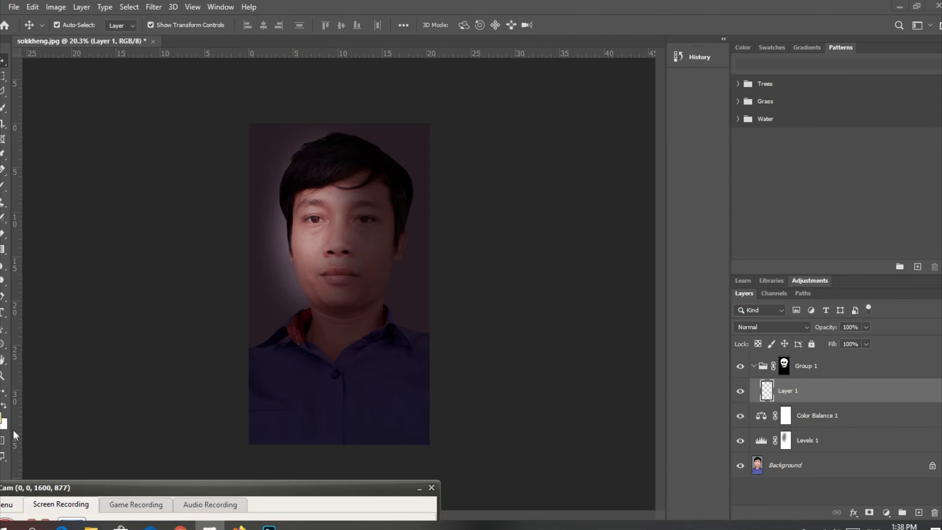
pyautogui.click(3, 418)
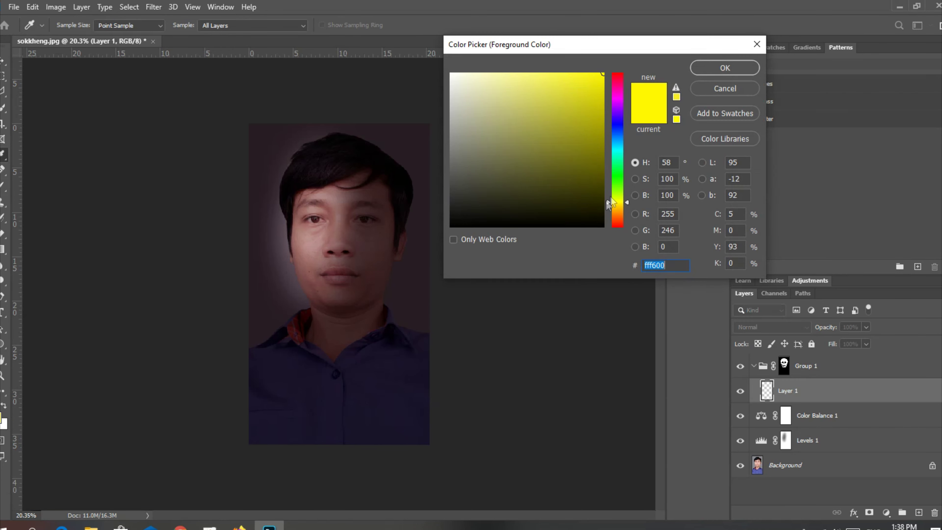
pyautogui.moveTo(608, 200); pyautogui.dragTo(608, 197)
pyautogui.click(725, 67)
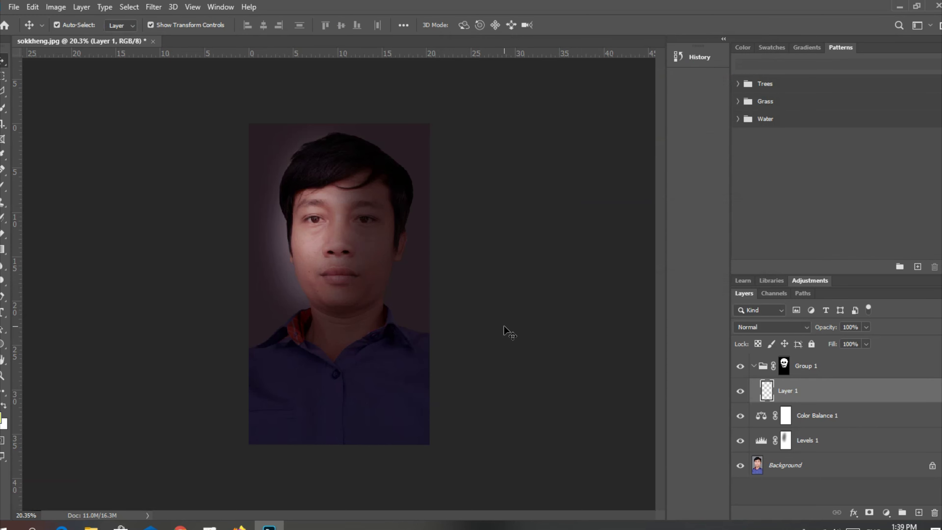
# - Paint yellow on Layer 1 over the right side of the face
pyautogui.press('b')
pyautogui.moveTo(378, 257)
pyautogui.mouseDown()
pyautogui.moveTo(362, 217)
pyautogui.moveTo(361, 257)
pyautogui.moveTo(373, 208)
pyautogui.moveTo(353, 283)
pyautogui.moveTo(356, 227)
pyautogui.moveTo(371, 245)
pyautogui.moveTo(349, 277)
pyautogui.moveTo(348, 269)
pyautogui.mouseUp()
pyautogui.click(811, 370)
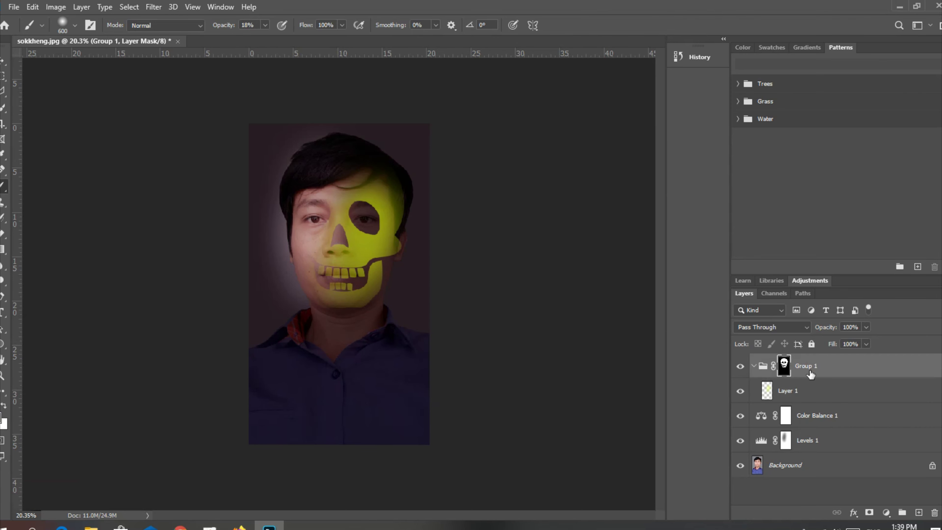
# - Invert Group 1's mask, clear Layer 1 and repaint yellow across the face
pyautogui.click(129, 6)
pyautogui.click(134, 36)
pyautogui.hotkey('ctrl', 'i')
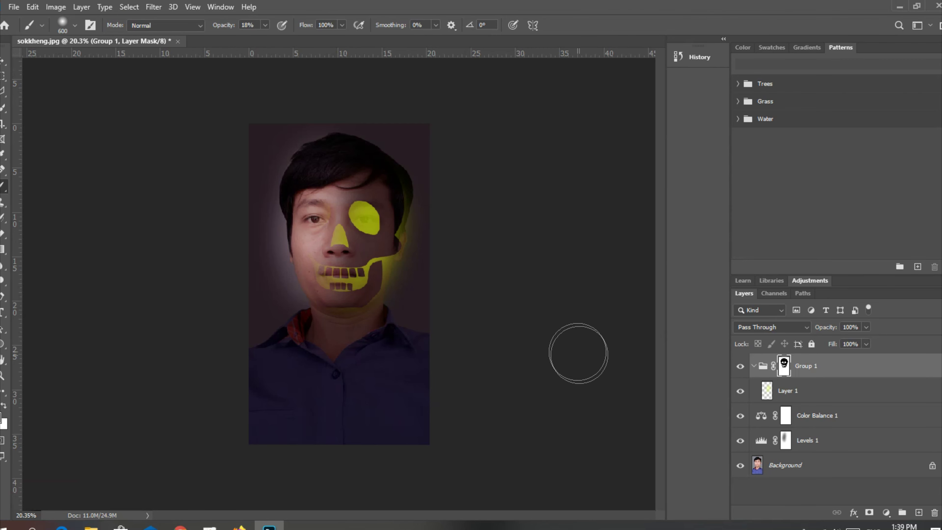
pyautogui.hotkey('ctrl', 'z')
pyautogui.hotkey('ctrl', 'z')
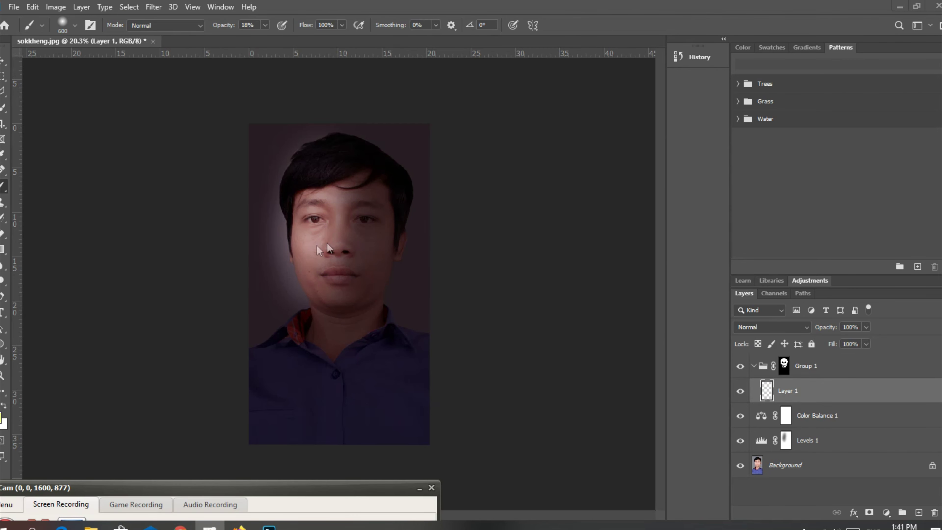
pyautogui.moveTo(378, 220)
pyautogui.mouseDown()
pyautogui.moveTo(361, 236)
pyautogui.moveTo(366, 217)
pyautogui.moveTo(352, 305)
pyautogui.moveTo(367, 219)
pyautogui.mouseUp()
# - Repaint the skull solid yellow at 100% brush opacity and re-invert the group mask
pyautogui.click(265, 25)
pyautogui.moveTo(264, 39); pyautogui.dragTo(315, 39)
pyautogui.moveTo(377, 241)
pyautogui.mouseDown()
pyautogui.moveTo(375, 227)
pyautogui.moveTo(356, 271)
pyautogui.mouseUp()
pyautogui.moveTo(371, 219)
pyautogui.mouseDown()
pyautogui.moveTo(352, 274)
pyautogui.moveTo(357, 294)
pyautogui.mouseUp()
pyautogui.click(785, 365)
pyautogui.hotkey('ctrl', 'i')
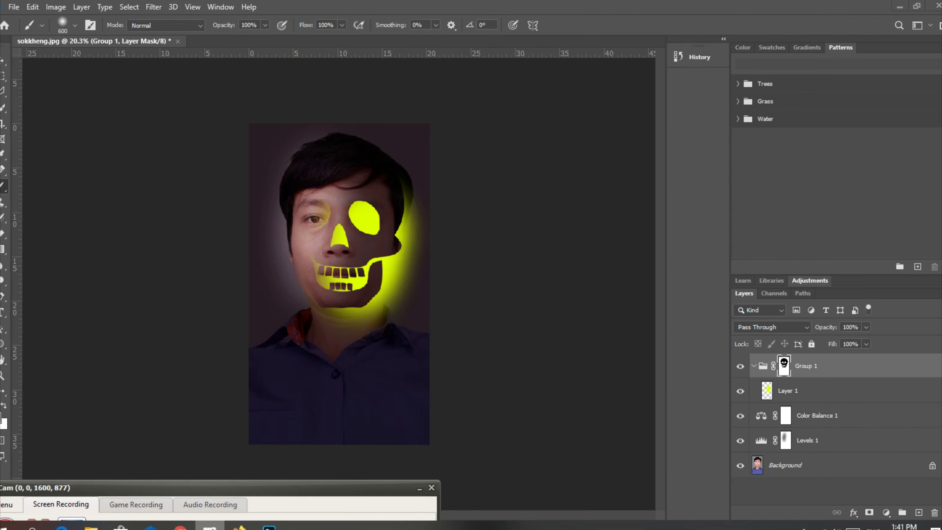
pyautogui.click(32, 7)
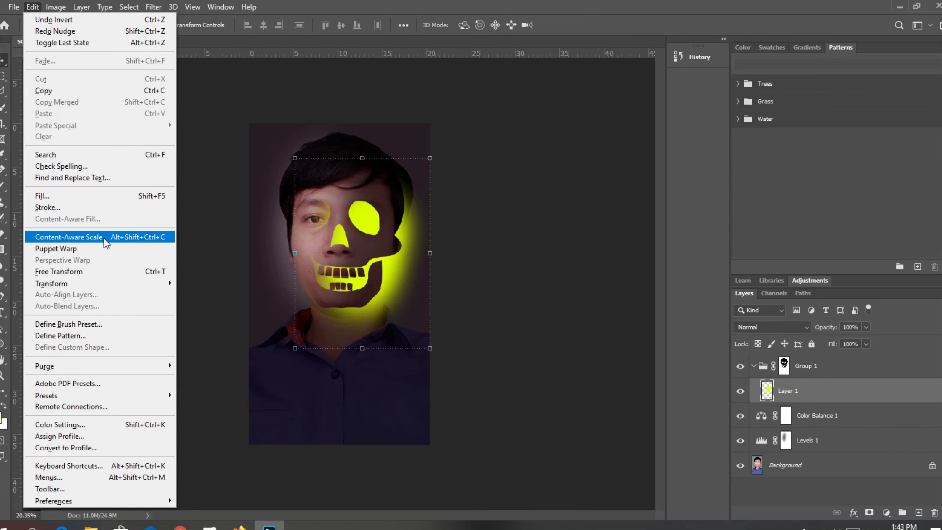
# - Free-transform Layer 1 to fit the yellow skull glow to the face
pyautogui.click(118, 273)
pyautogui.moveTo(429, 260); pyautogui.dragTo(410, 261)
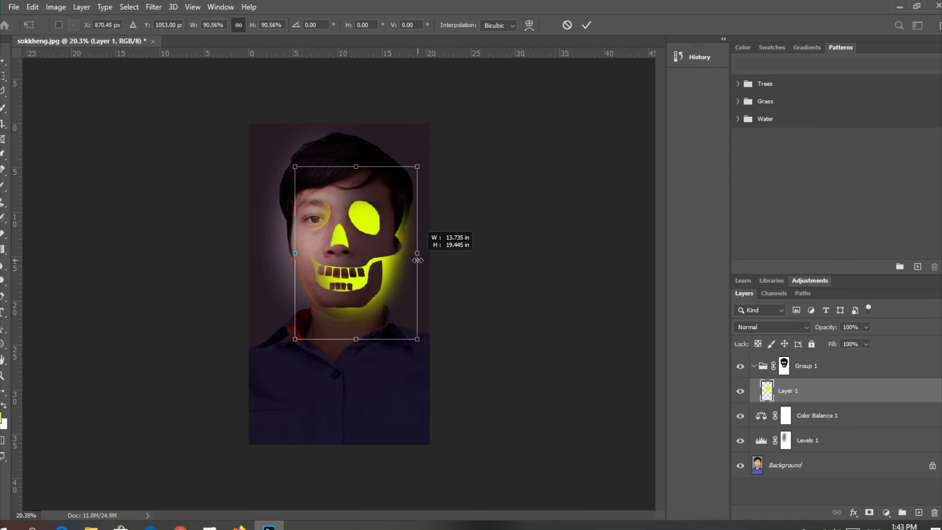
pyautogui.moveTo(420, 329); pyautogui.dragTo(423, 330)
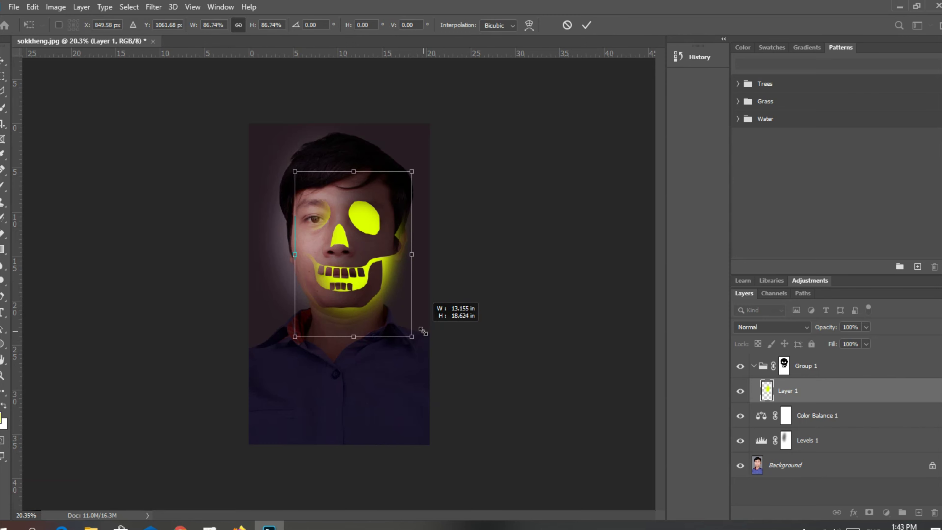
pyautogui.moveTo(295, 254); pyautogui.dragTo(285, 251)
pyautogui.moveTo(411, 343); pyautogui.dragTo(414, 346)
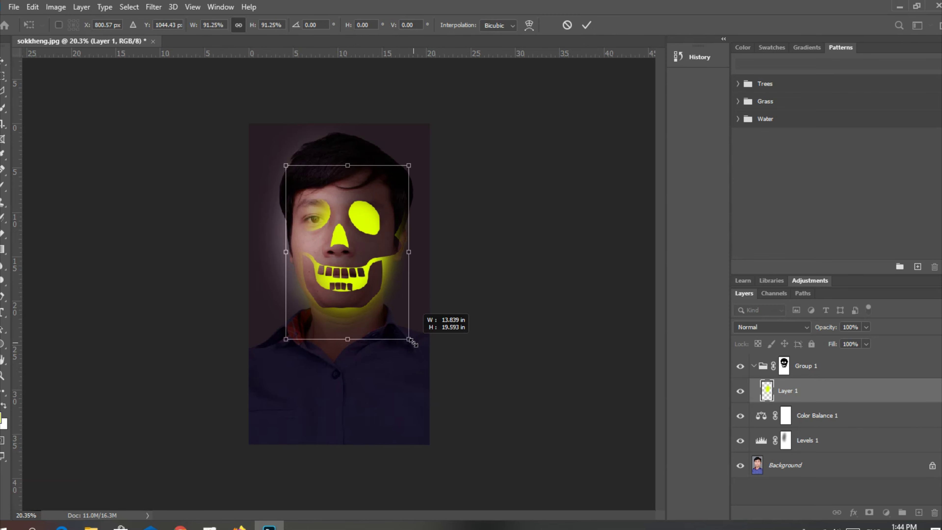
pyautogui.click(587, 24)
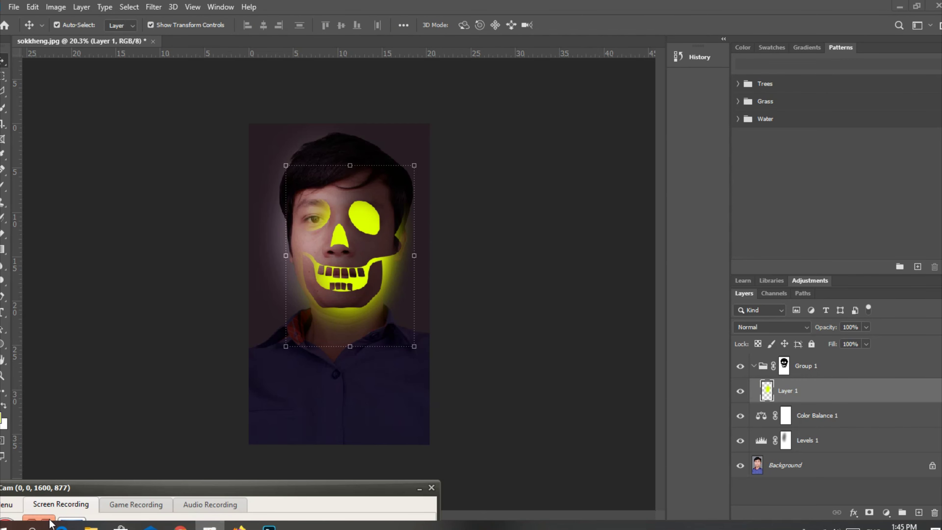
# - Add a mask to Layer 1 and brush out glow over the hair, jaw and neck at 73–82% opacity
pyautogui.click(870, 513)
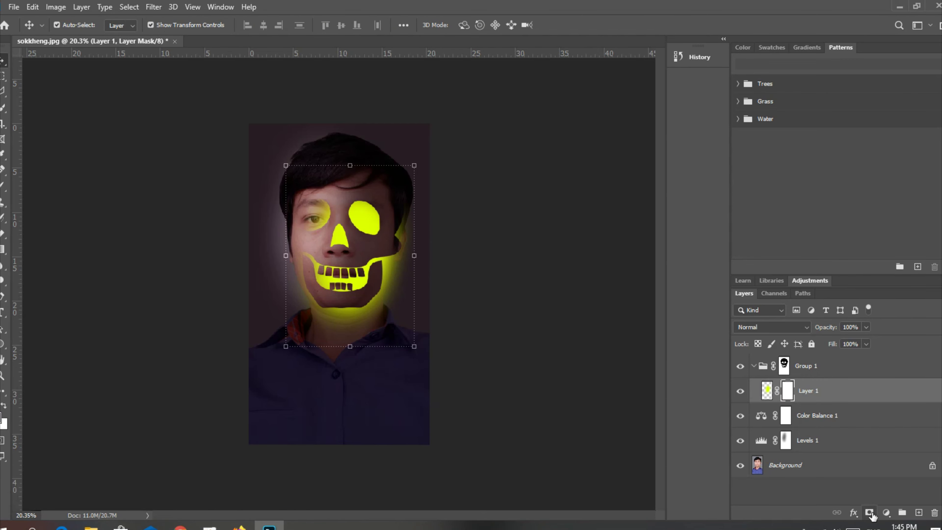
pyautogui.press('b')
pyautogui.keyDown('alt'); pyautogui.scroll(2, 358, 151); pyautogui.keyUp('alt')
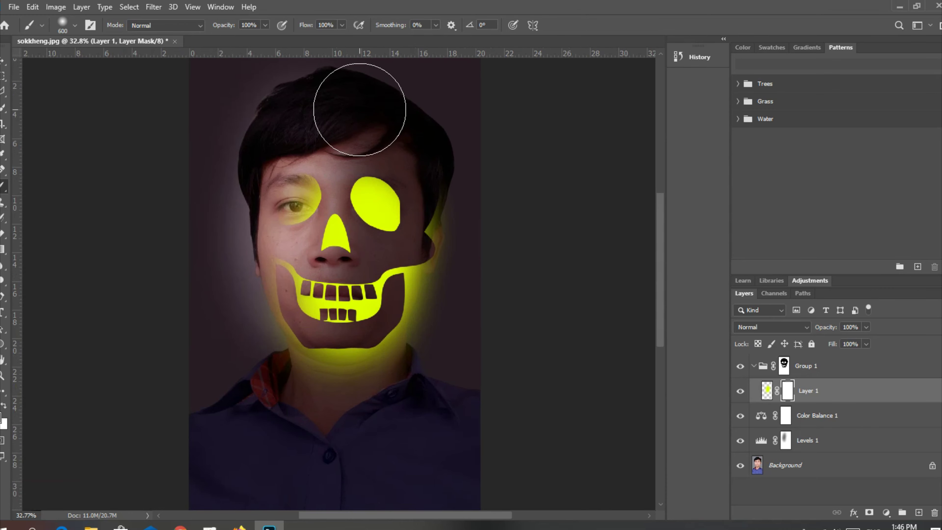
pyautogui.moveTo(265, 25); pyautogui.dragTo(255, 42)
pyautogui.moveTo(295, 99); pyautogui.dragTo(413, 115)
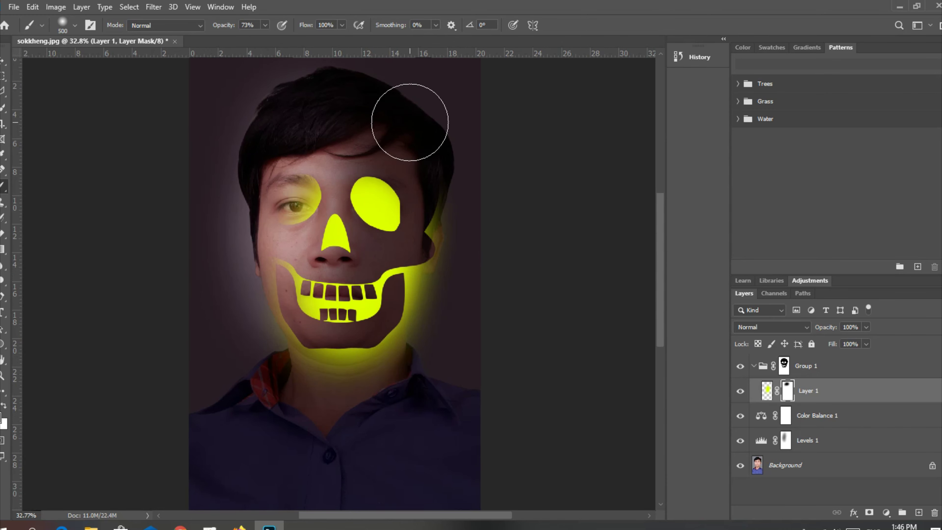
pyautogui.press('[')
pyautogui.press('[')
pyautogui.press('[')
pyautogui.moveTo(266, 26); pyautogui.dragTo(270, 42)
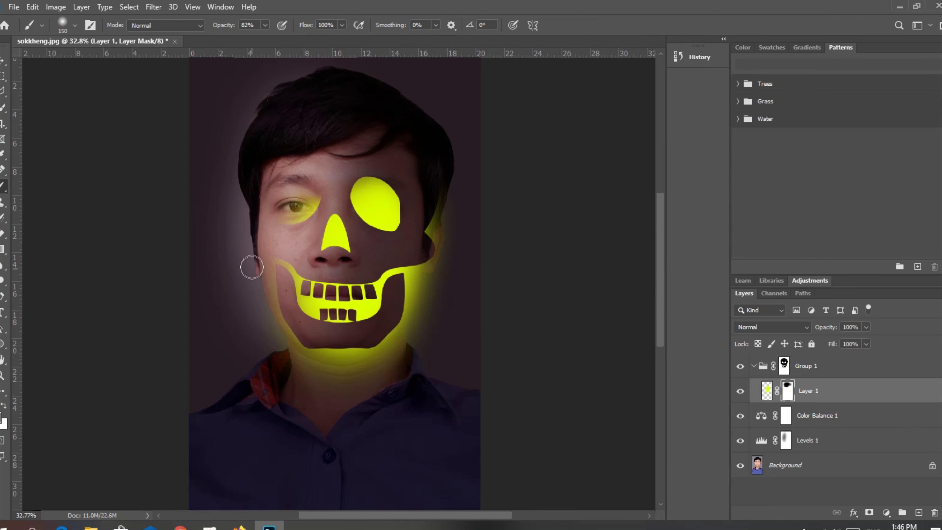
pyautogui.moveTo(262, 321); pyautogui.dragTo(275, 348)
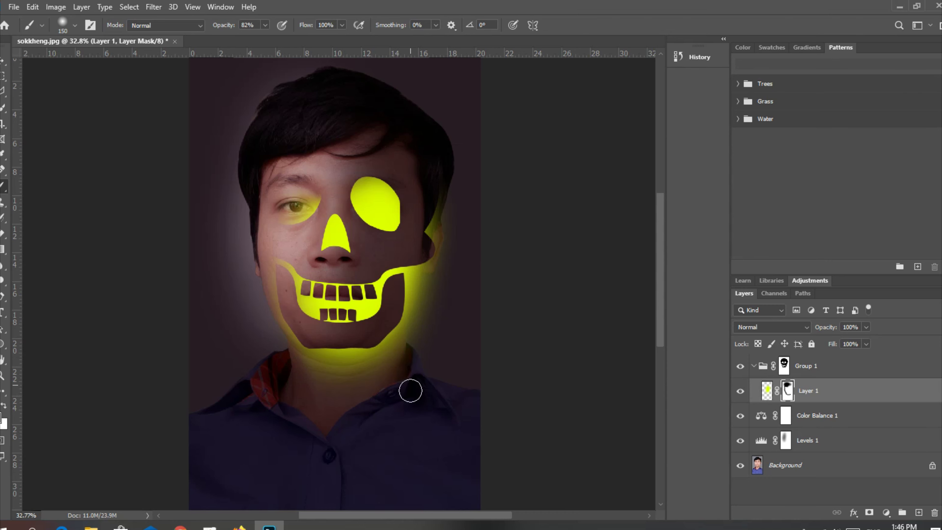
pyautogui.press('0')
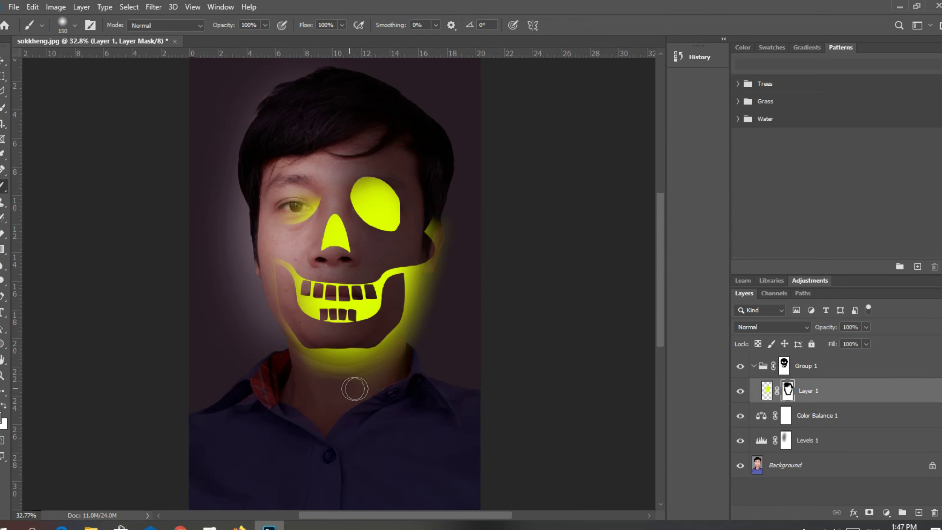
pyautogui.scroll(-3, 402, 257)
pyautogui.scroll(2, 416, 282)
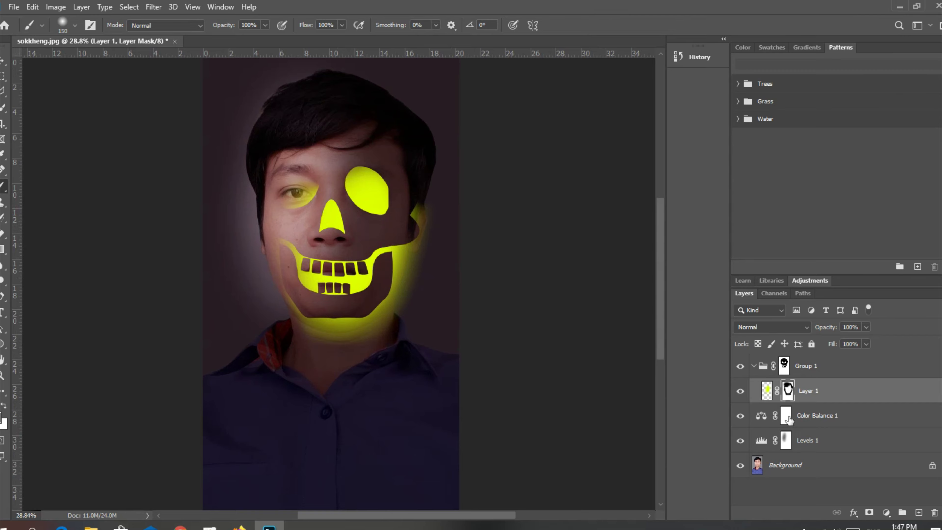
# - Free-transform Layer 1's mask to widen its sides and lower its top edge
pyautogui.click(32, 7)
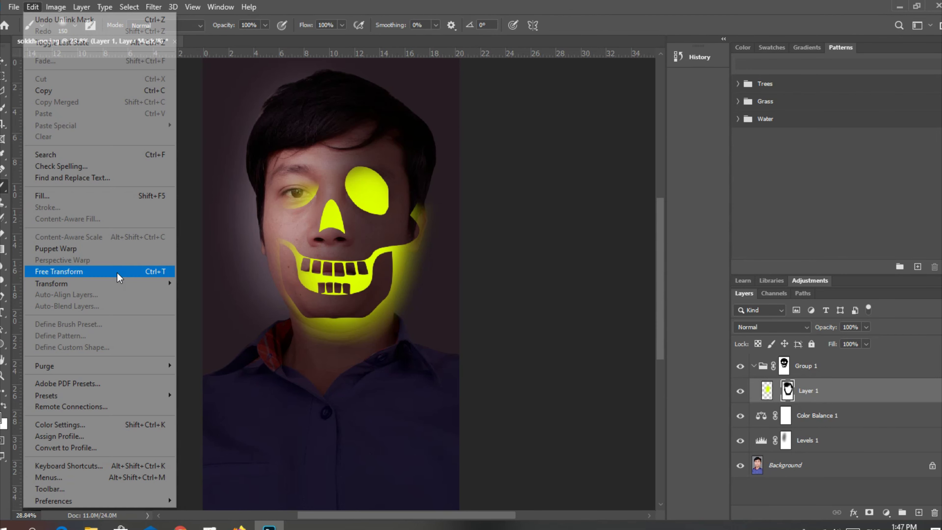
pyautogui.click(56, 273)
pyautogui.moveTo(203, 230)
pyautogui.mouseDown()
pyautogui.moveTo(175, 232)
pyautogui.moveTo(193, 231)
pyautogui.mouseUp()
pyautogui.moveTo(460, 230); pyautogui.dragTo(464, 231)
pyautogui.scroll(1, 463, 231)
pyautogui.scroll(-2, 336, 59)
pyautogui.moveTo(337, 66); pyautogui.dragTo(345, 79)
pyautogui.moveTo(217, 239); pyautogui.dragTo(223, 242)
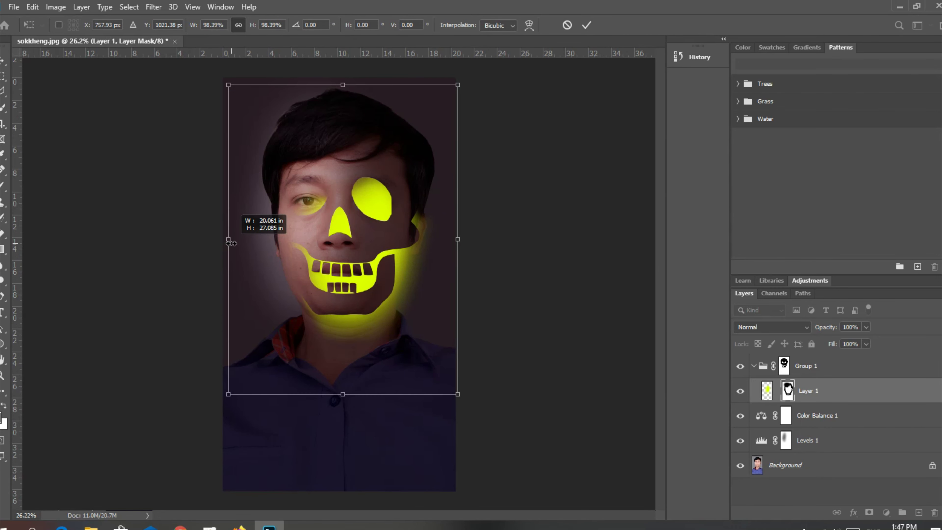
pyautogui.click(586, 25)
# - Create an empty Layer 2 and move it above Group 1 to the top
pyautogui.click(807, 368)
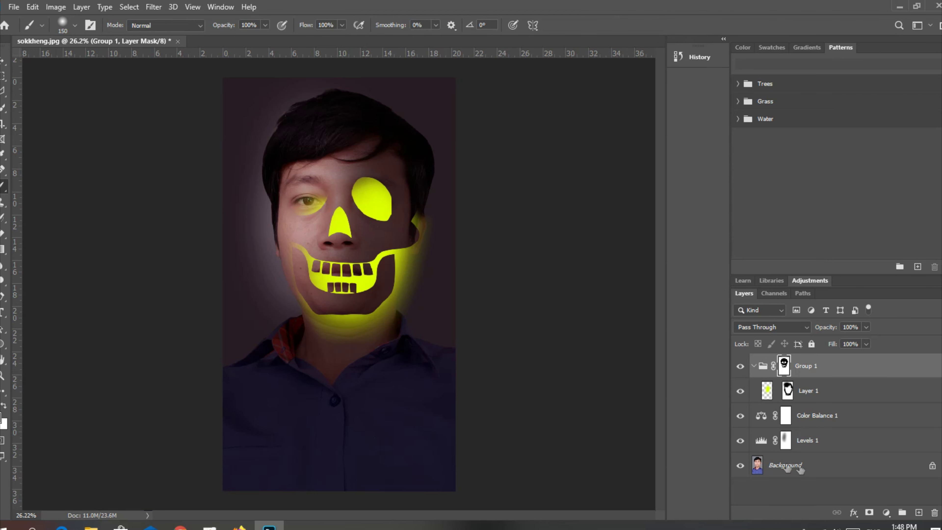
pyautogui.click(919, 514)
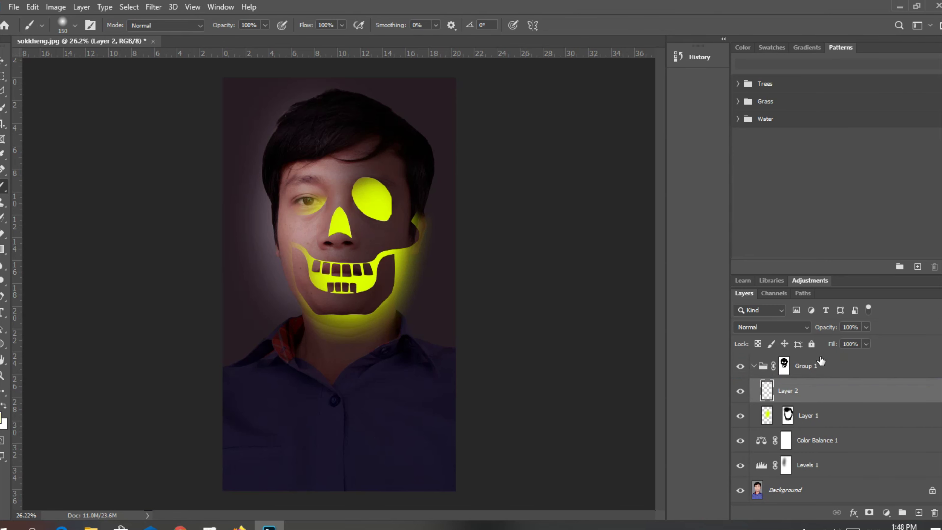
pyautogui.click(799, 378)
pyautogui.moveTo(801, 394); pyautogui.dragTo(805, 365)
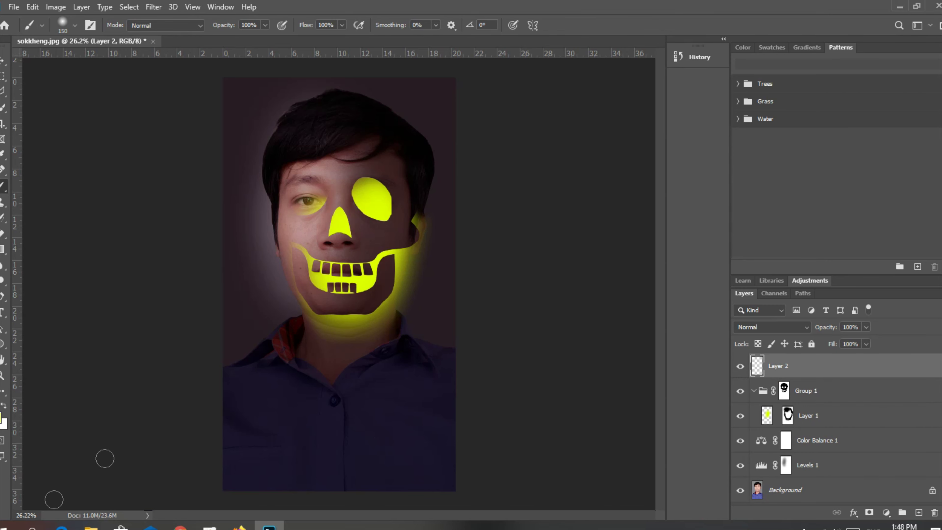
pyautogui.click(209, 526)
# - Enlarge Layer 1's yellow glow to about 107% with Free Transform
pyautogui.click(767, 416)
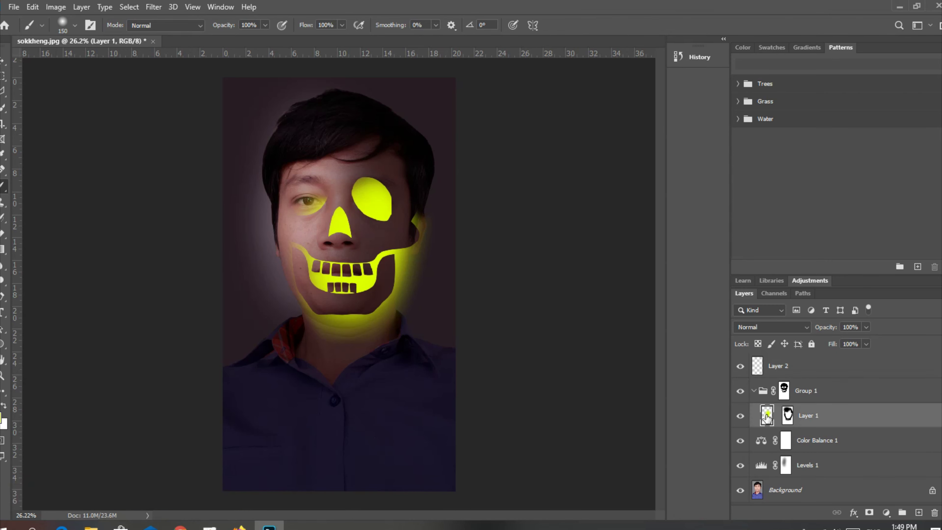
pyautogui.click(5, 66)
pyautogui.click(33, 6)
pyautogui.click(56, 272)
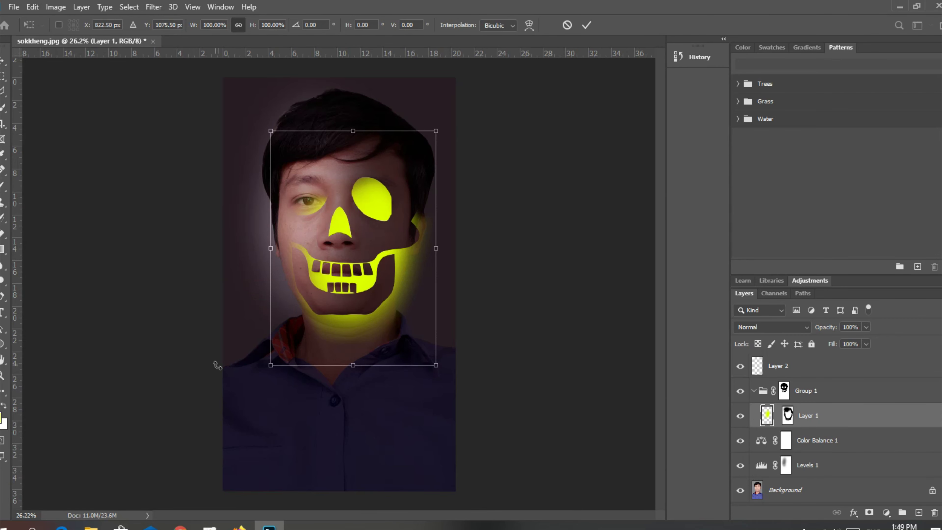
pyautogui.moveTo(438, 247); pyautogui.dragTo(432, 252)
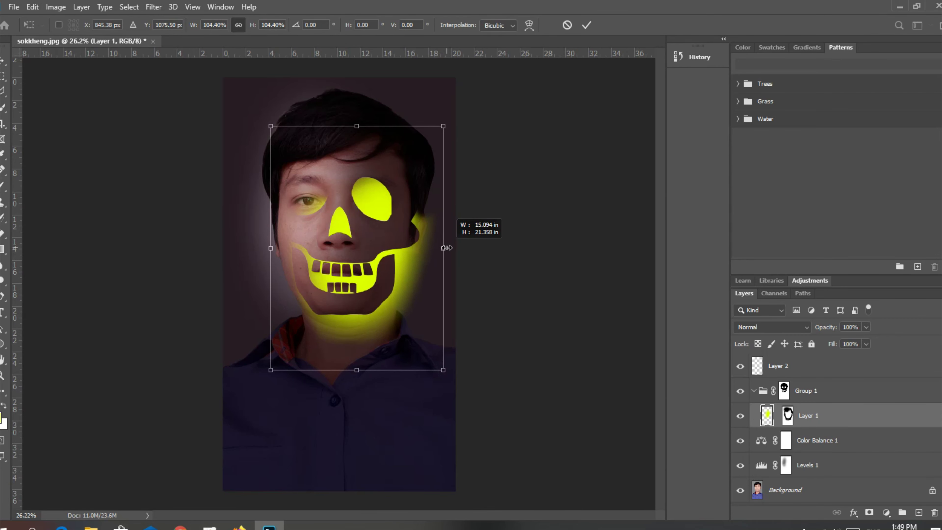
pyautogui.moveTo(353, 131)
pyautogui.mouseDown()
pyautogui.moveTo(355, 144)
pyautogui.moveTo(355, 118)
pyautogui.mouseUp()
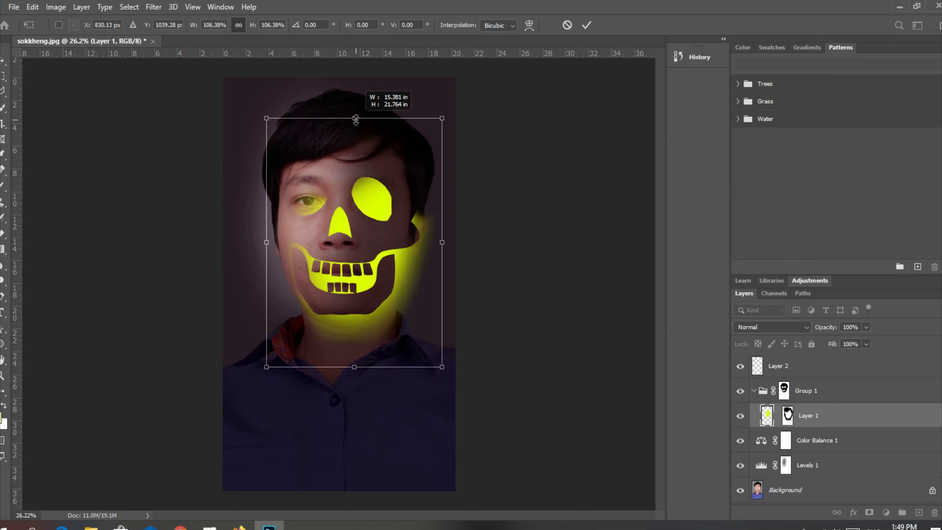
pyautogui.click(586, 24)
pyautogui.click(2, 187)
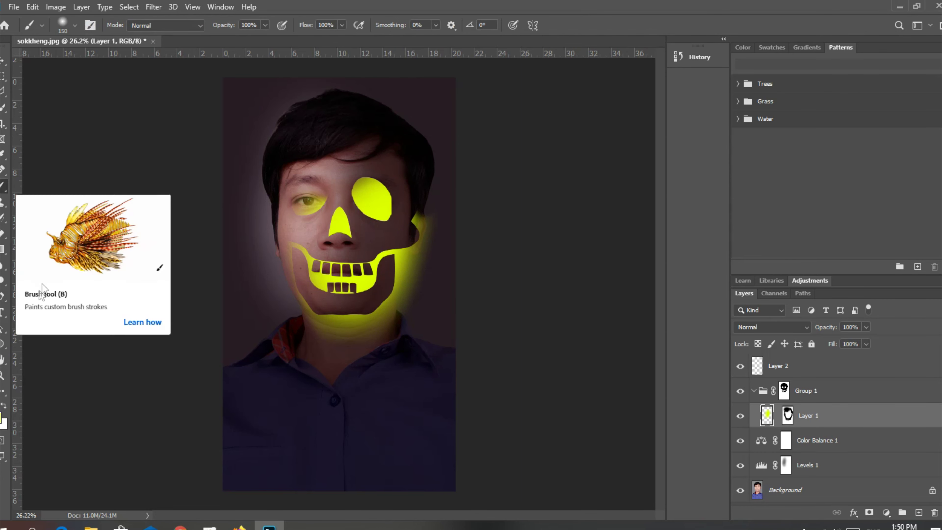
# - Brush out the yellow glow along the left jaw and neck on Layer 1's mask
pyautogui.click(3, 416)
pyautogui.click(730, 74)
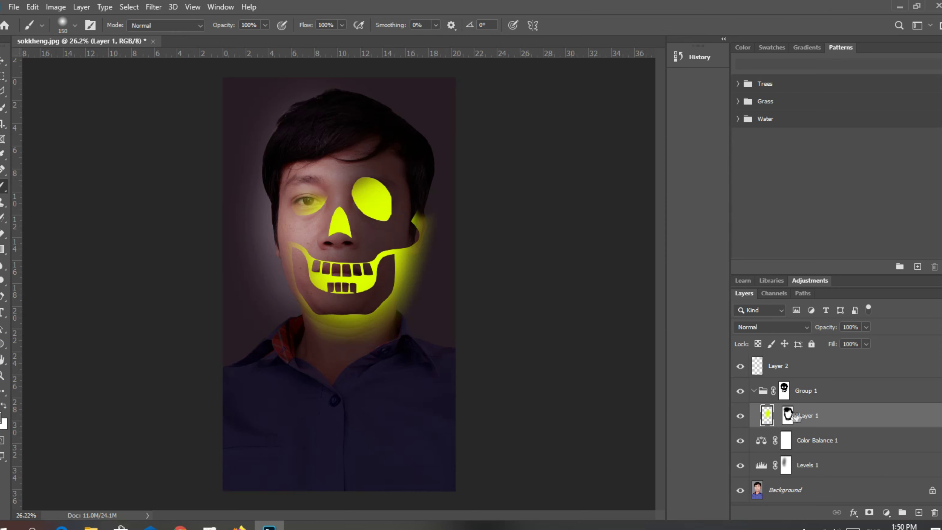
pyautogui.click(788, 415)
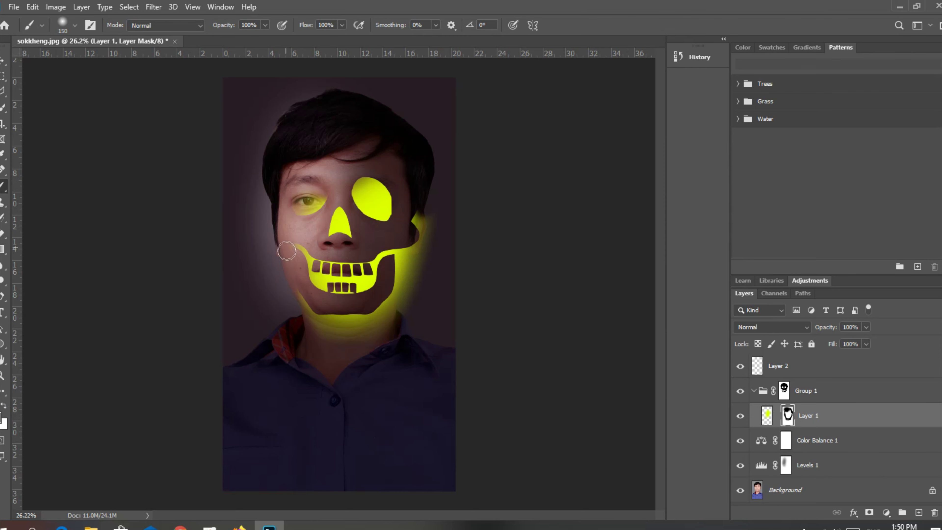
pyautogui.scroll(3, 279, 145)
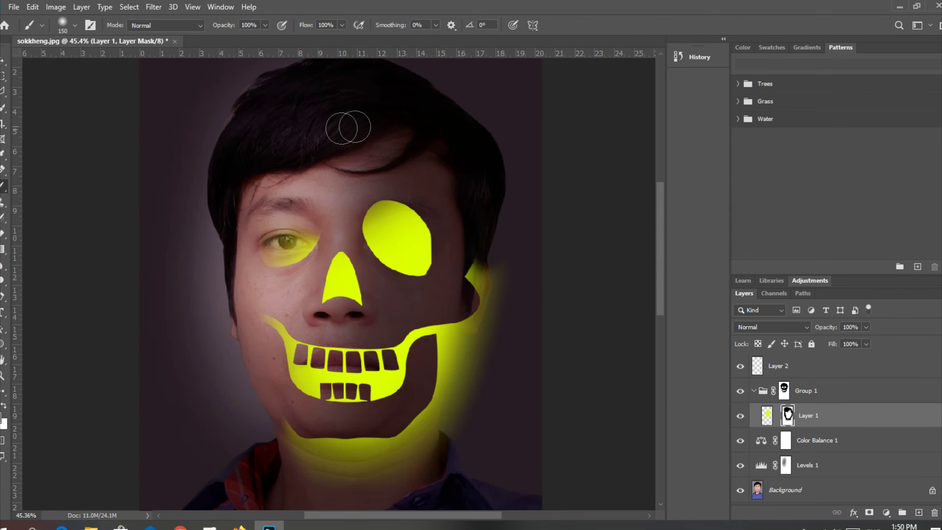
pyautogui.moveTo(269, 426); pyautogui.dragTo(280, 446)
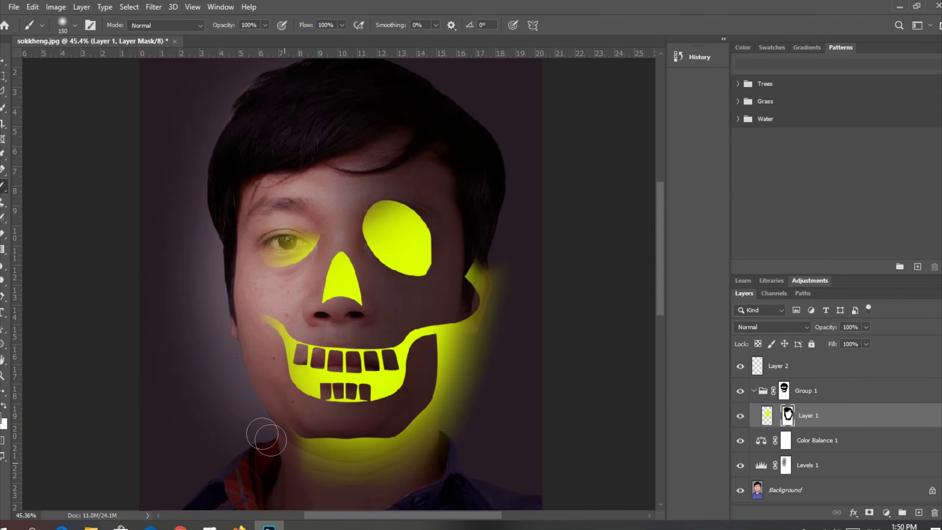
# - Lower the brush flow to 66% and make Layer 2 active
pyautogui.moveTo(342, 24); pyautogui.dragTo(329, 35)
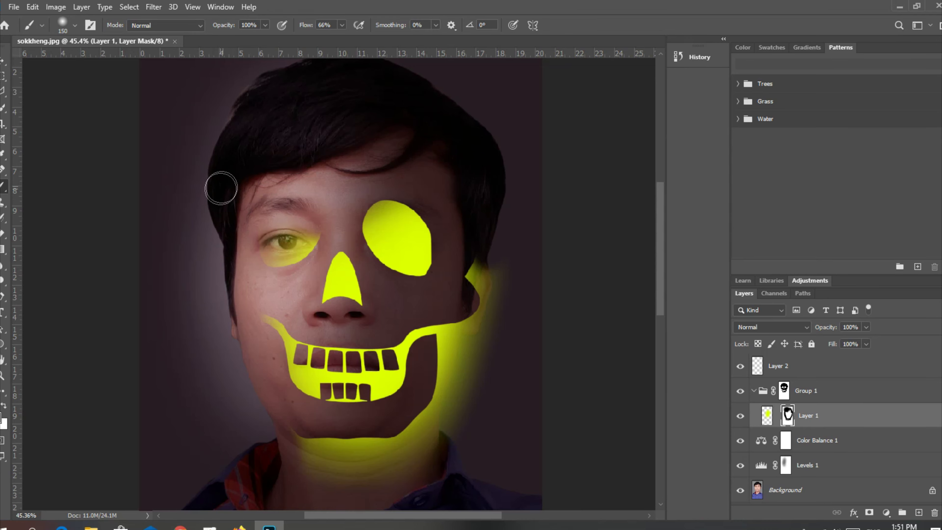
pyautogui.scroll(-3, 253, 225)
pyautogui.click(779, 367)
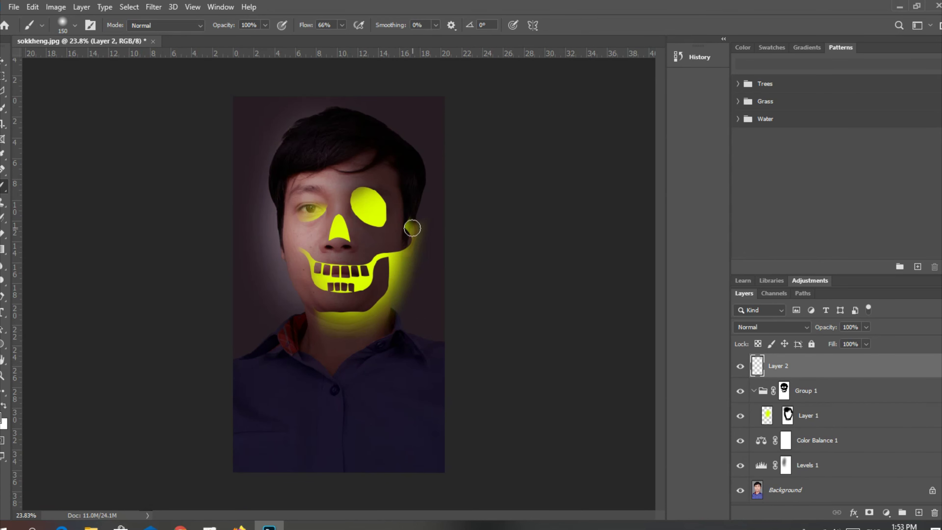
# - Sample the skull's yellow and set the brush to 75% opacity and size 300
pyautogui.click(5, 422)
pyautogui.click(368, 207)
pyautogui.click(726, 66)
pyautogui.click(265, 25)
pyautogui.moveTo(267, 42); pyautogui.dragTo(254, 42)
pyautogui.press(']')
pyautogui.press(']')
pyautogui.press(']')
pyautogui.scroll(3, 374, 280)
# - Paint a soft yellow glow around the skull's eye and right cheek on Layer 2
pyautogui.moveTo(375, 111)
pyautogui.mouseDown()
pyautogui.moveTo(383, 152)
pyautogui.moveTo(399, 137)
pyautogui.mouseUp()
pyautogui.scroll(-5, 423, 231)
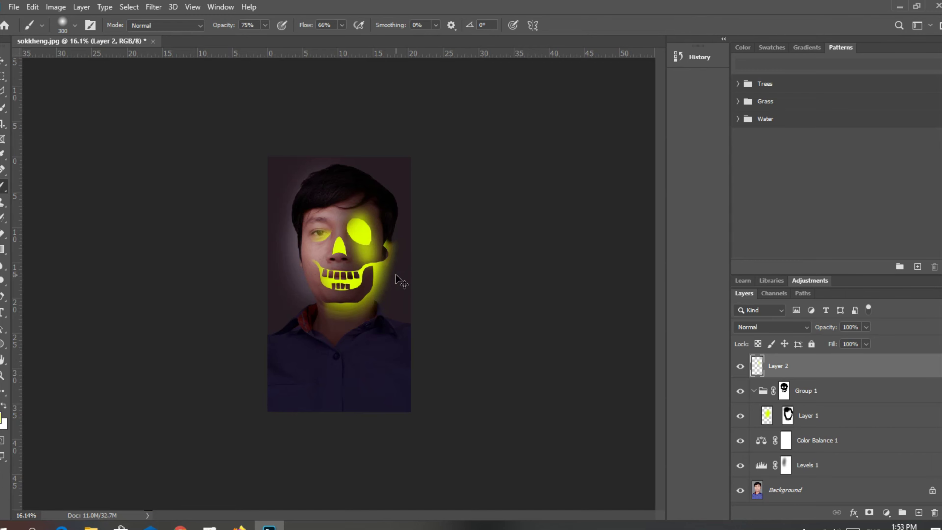
pyautogui.scroll(2, 396, 278)
pyautogui.click(265, 25)
pyautogui.moveTo(389, 229); pyautogui.dragTo(392, 233)
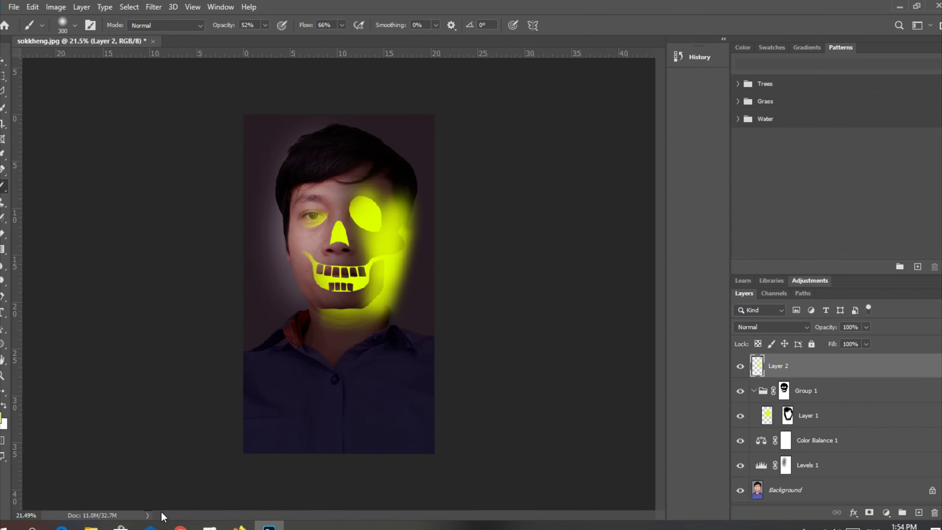
# - Set Layer 2 to Screen at 39% opacity and add a new Layer 3
pyautogui.click(809, 331)
pyautogui.click(758, 327)
pyautogui.click(867, 327)
pyautogui.moveTo(868, 341); pyautogui.dragTo(825, 341)
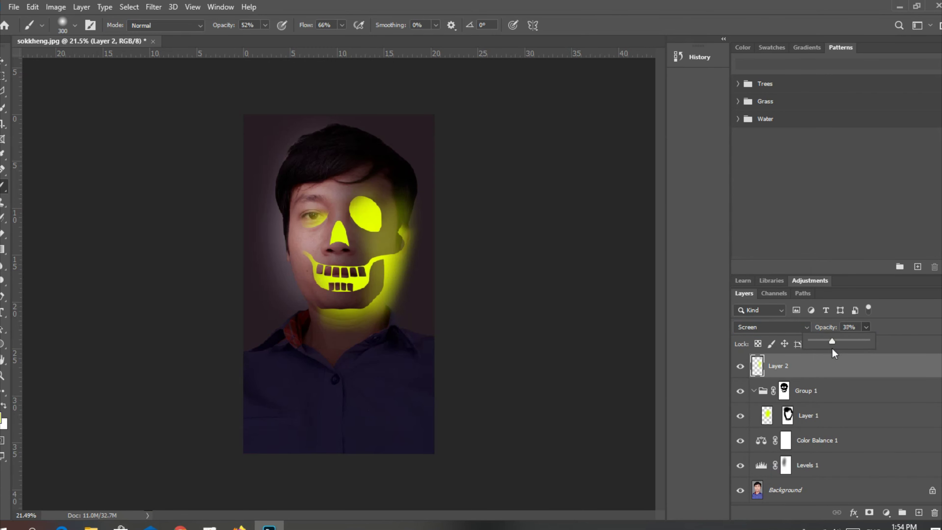
pyautogui.click(919, 512)
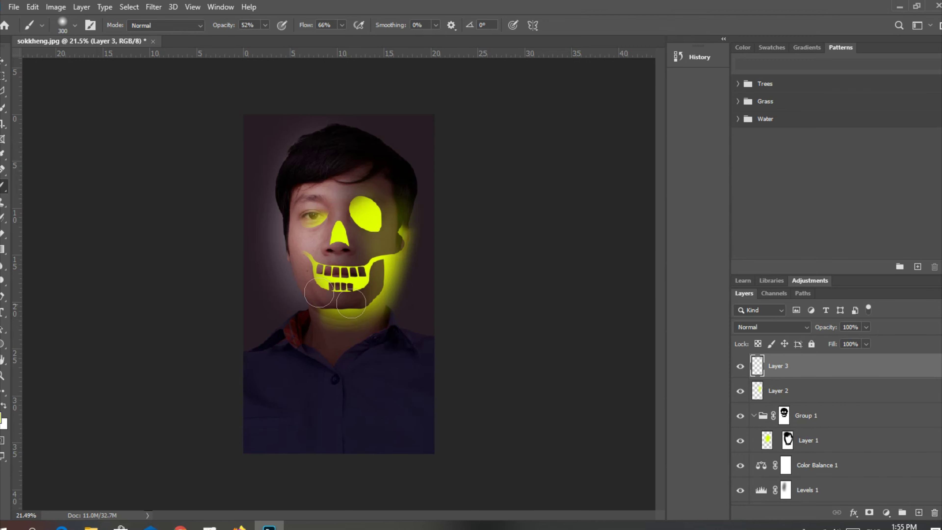
# - With a larger brush, paint yellow glow over the skull's right side and upper forehead
pyautogui.press(']')
pyautogui.press(']')
pyautogui.press(']')
pyautogui.moveTo(390, 201); pyautogui.dragTo(397, 242)
pyautogui.press(']')
pyautogui.moveTo(389, 193); pyautogui.dragTo(394, 208)
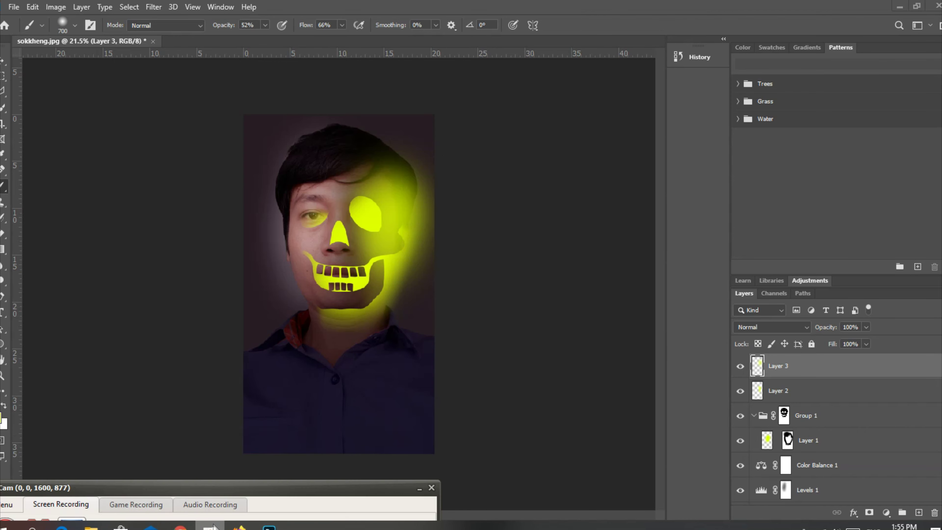
# - Set Layer 3 to Overlay at 92% opacity and add glow on the right jaw and cheek
pyautogui.click(807, 328)
pyautogui.click(746, 365)
pyautogui.click(866, 327)
pyautogui.moveTo(867, 341); pyautogui.dragTo(861, 341)
pyautogui.moveTo(416, 282); pyautogui.dragTo(399, 204)
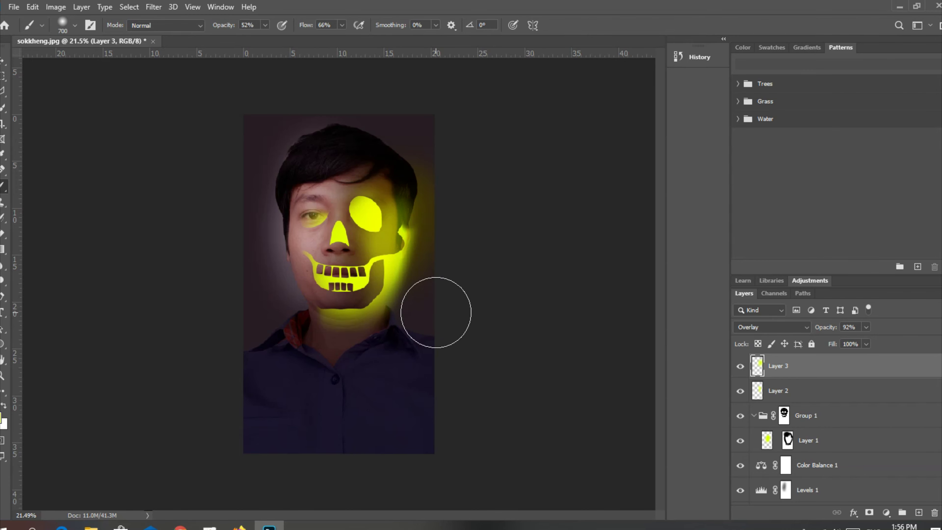
# - Keep Layer 3 on Overlay at 55% opacity, then paint the chin and neck at full brush opacity
pyautogui.click(797, 328)
pyautogui.click(760, 228)
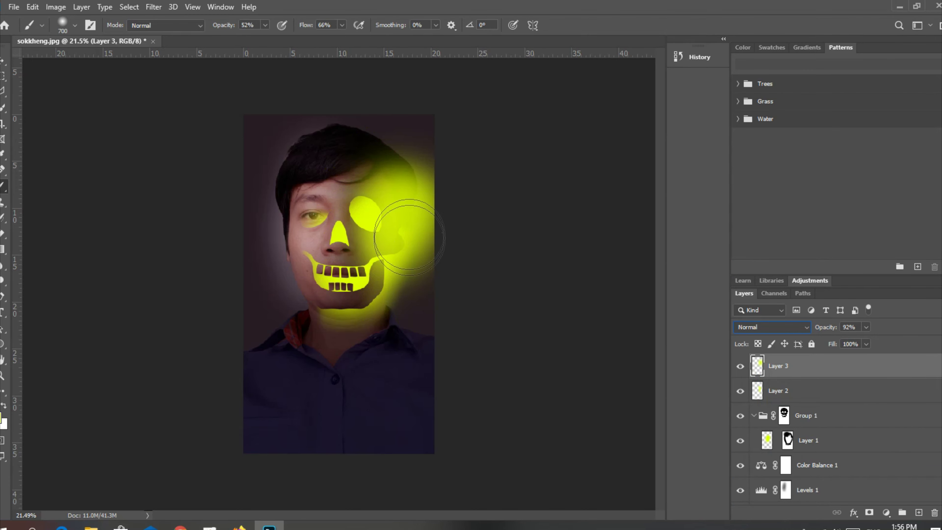
pyautogui.click(802, 327)
pyautogui.click(746, 365)
pyautogui.click(866, 327)
pyautogui.moveTo(869, 341)
pyautogui.mouseDown()
pyautogui.moveTo(806, 349)
pyautogui.moveTo(849, 349)
pyautogui.mouseUp()
pyautogui.moveTo(399, 231); pyautogui.dragTo(431, 221)
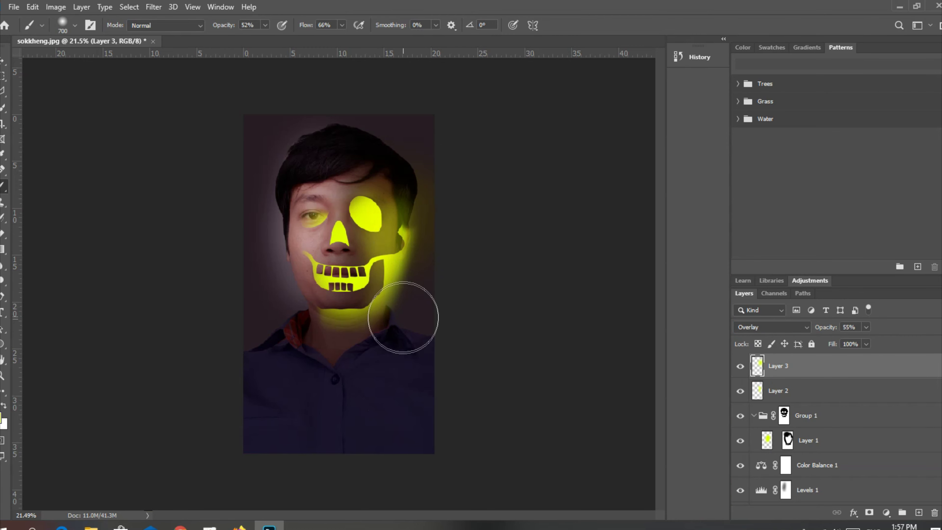
pyautogui.press('0')
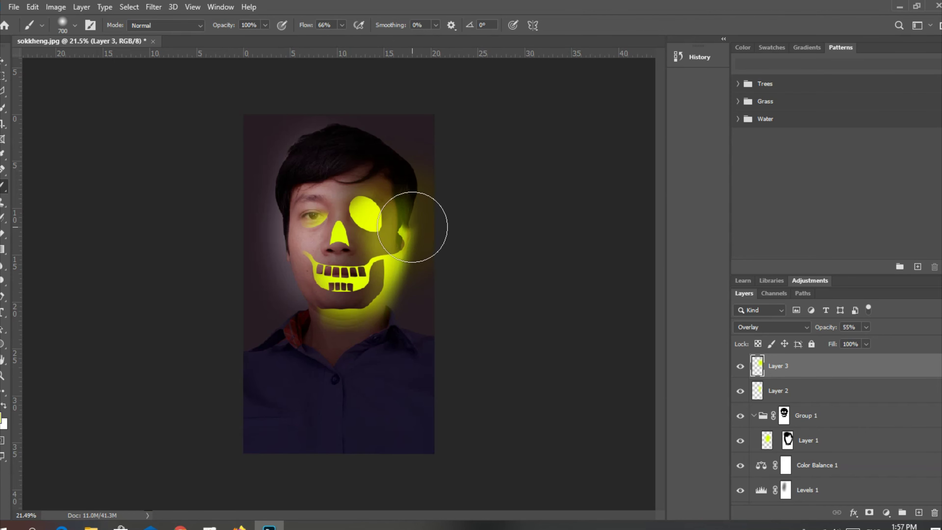
pyautogui.moveTo(412, 227); pyautogui.dragTo(334, 315)
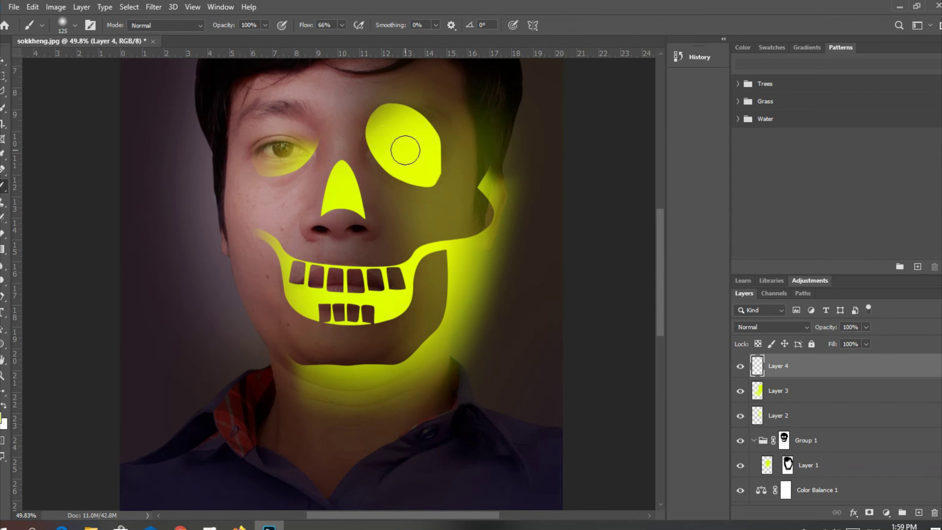
# - Zoom into the eye, paint the iris yellow with a smaller brush, and set Layer 4 to Overlay
pyautogui.scroll(2, 311, 169)
pyautogui.scroll(3, 275, 149)
pyautogui.press('[')
pyautogui.press('[')
pyautogui.press('[')
pyautogui.moveTo(250, 137)
pyautogui.mouseDown()
pyautogui.moveTo(241, 117)
pyautogui.moveTo(237, 126)
pyautogui.moveTo(265, 121)
pyautogui.moveTo(248, 133)
pyautogui.moveTo(244, 120)
pyautogui.mouseUp()
pyautogui.hotkey('ctrl', 'z')
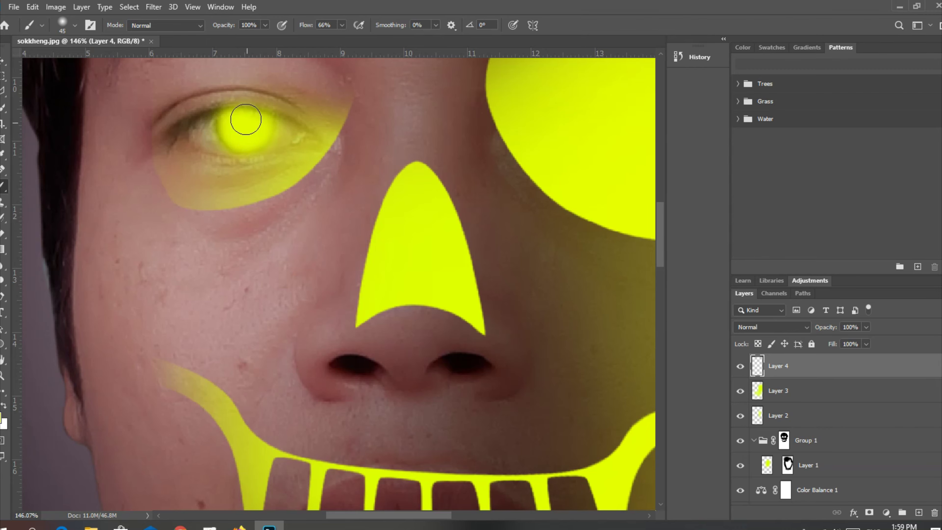
pyautogui.click(801, 327)
pyautogui.click(801, 364)
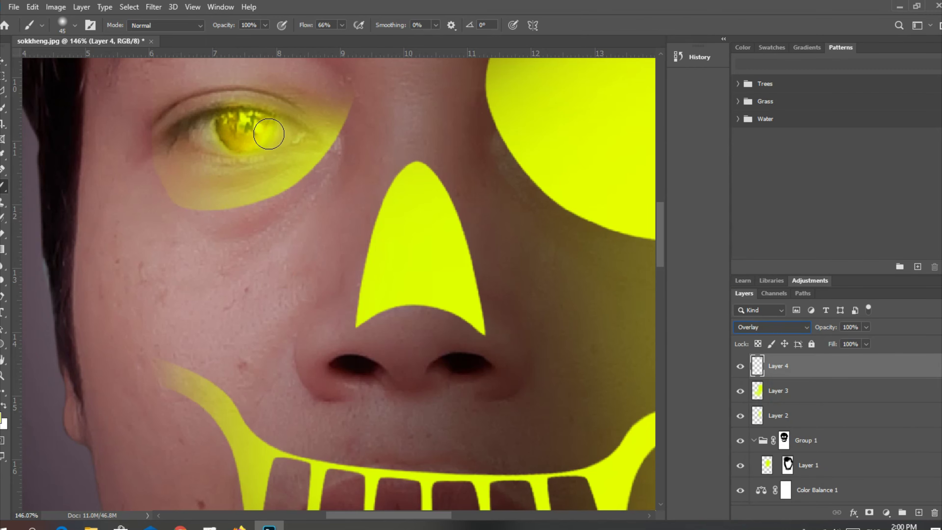
# - Paint yellow over the eye's outer corner and start lowering Layer 4's opacity
pyautogui.scroll(-3, 251, 195)
pyautogui.scroll(-2, 251, 194)
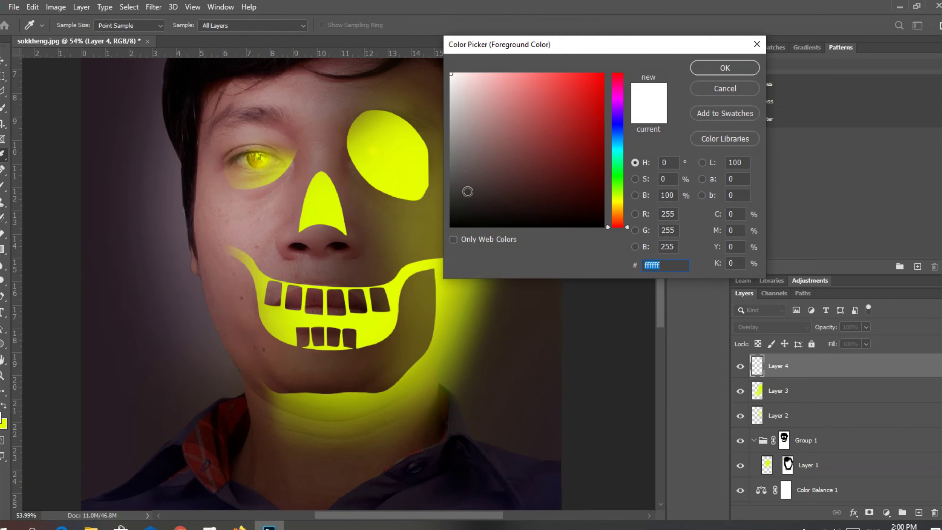
pyautogui.moveTo(277, 160); pyautogui.dragTo(277, 162)
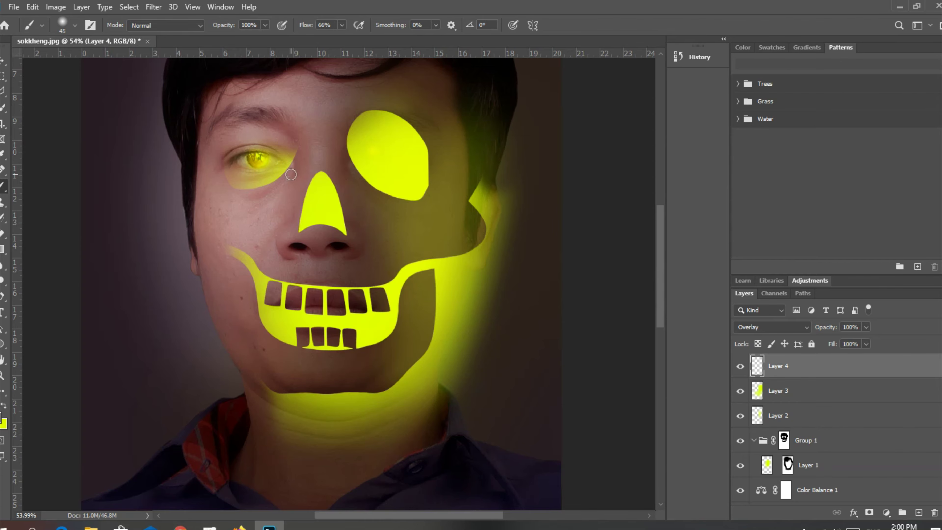
pyautogui.scroll(-2, 292, 175)
pyautogui.scroll(-2, 292, 174)
pyautogui.scroll(-1, 291, 175)
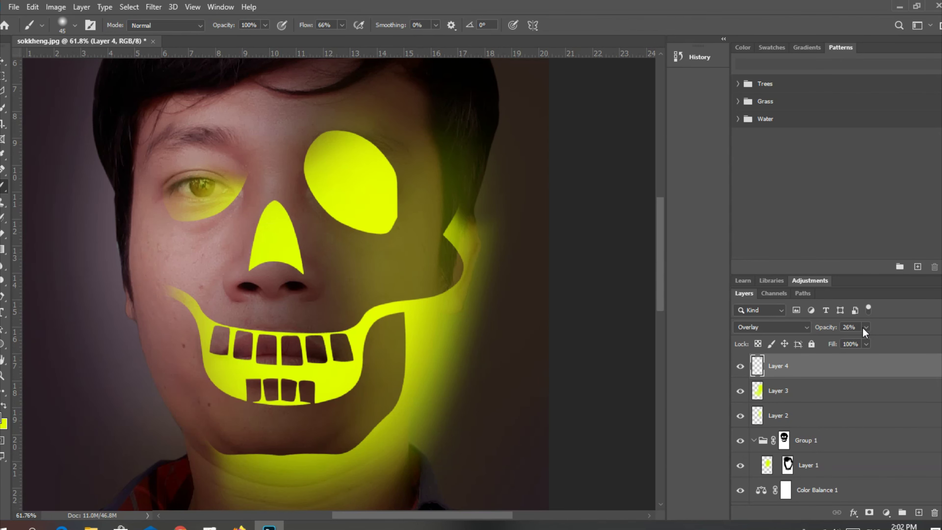
pyautogui.moveTo(863, 328); pyautogui.dragTo(850, 340)
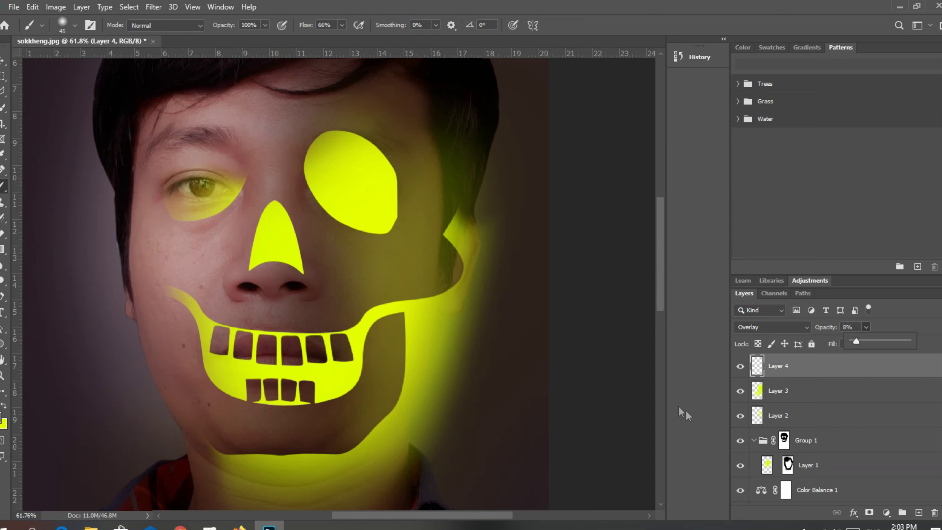
# - Settle Layer 4's eye glow at 25% opacity and set the brush flow to 56%
pyautogui.moveTo(865, 340); pyautogui.dragTo(865, 340)
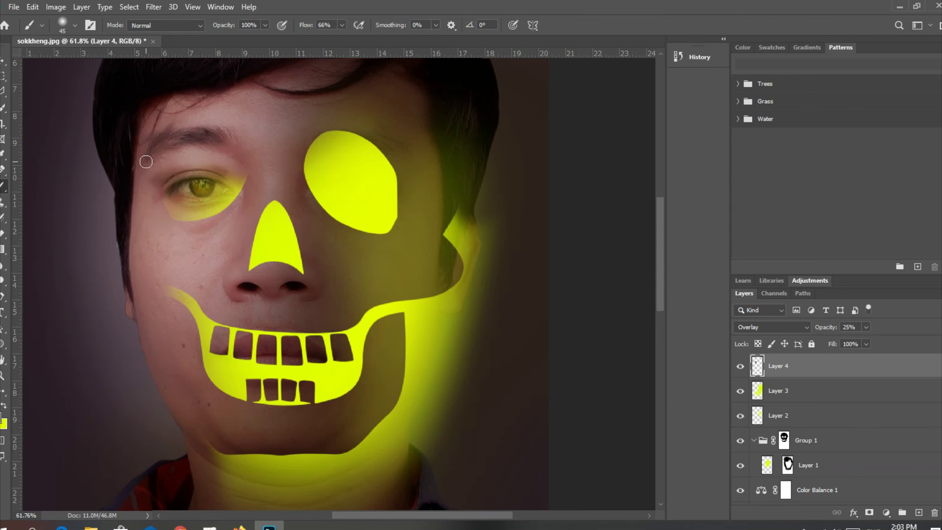
pyautogui.click(343, 26)
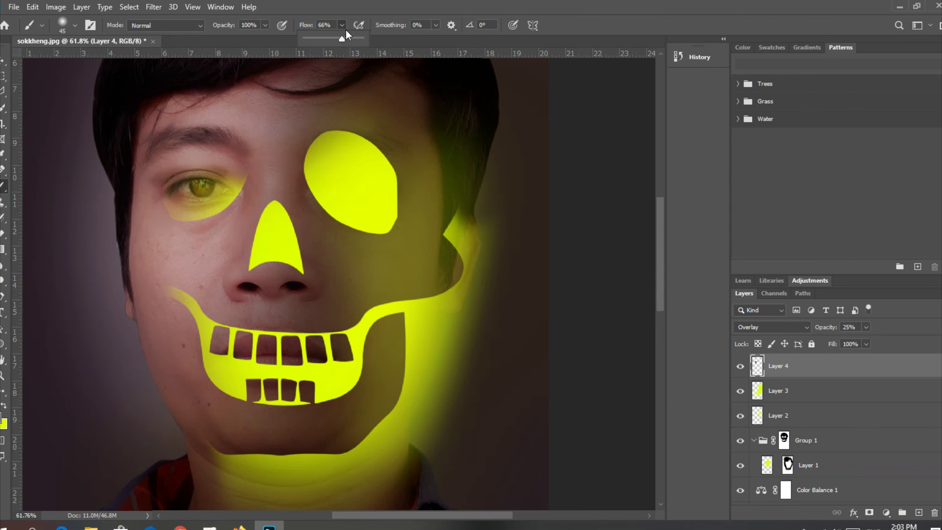
pyautogui.click(337, 41)
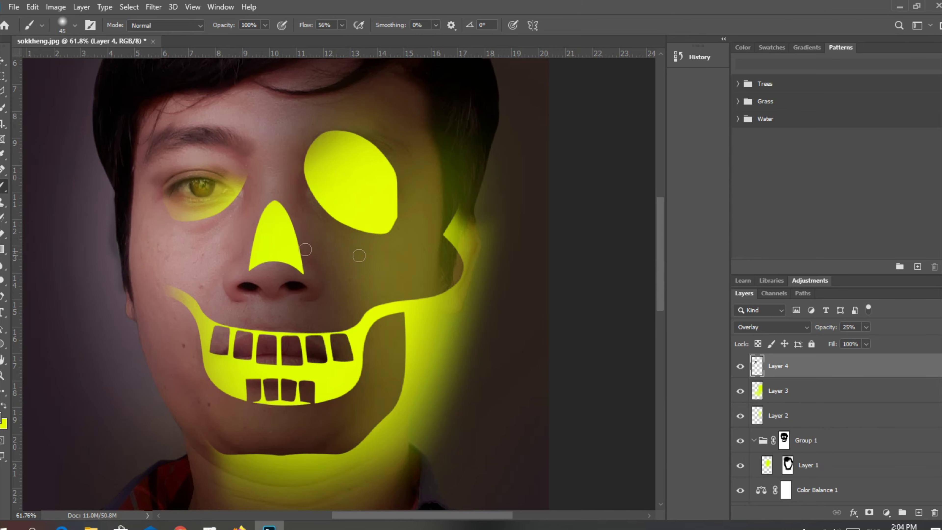
pyautogui.scroll(-2, 256, 189)
pyautogui.click(887, 513)
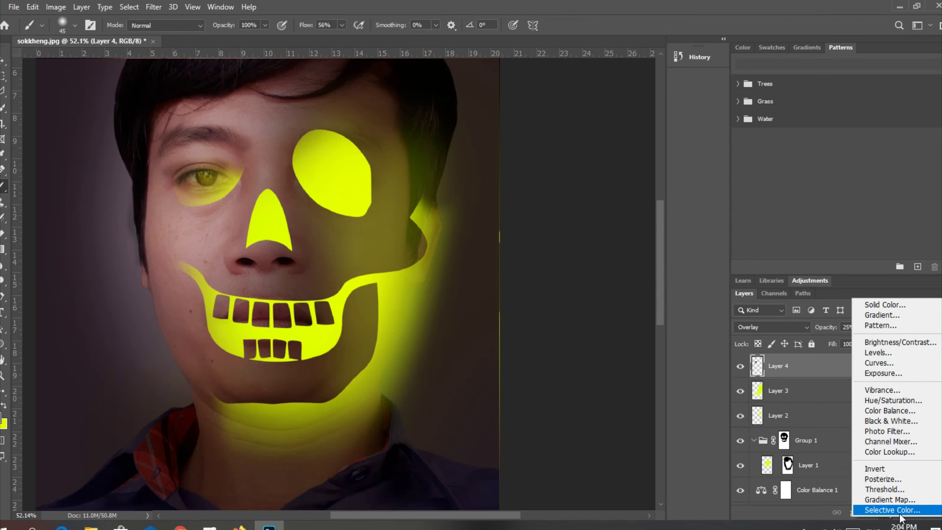
# - Add a Selective Color layer setting Yellows to Cyan −22, Magenta +83, Yellow −2, Black −4
pyautogui.click(892, 509)
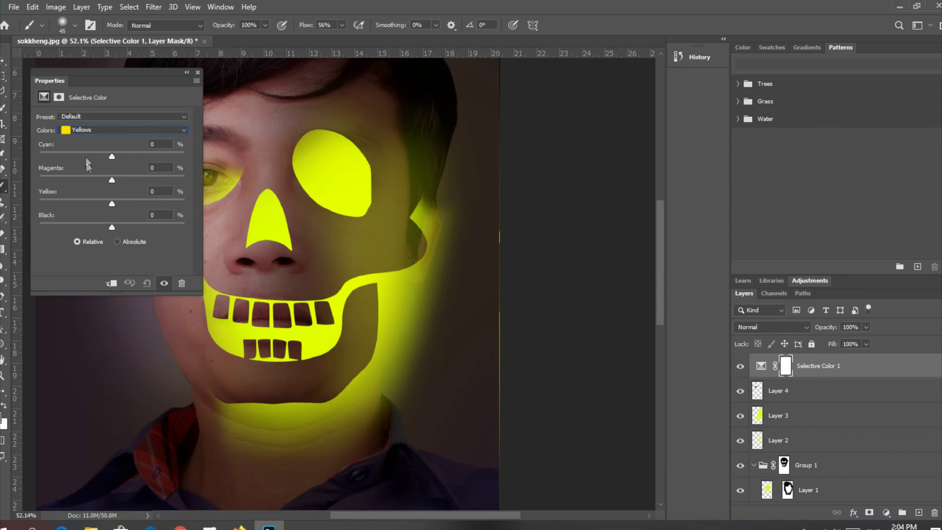
pyautogui.moveTo(112, 180); pyautogui.dragTo(156, 180)
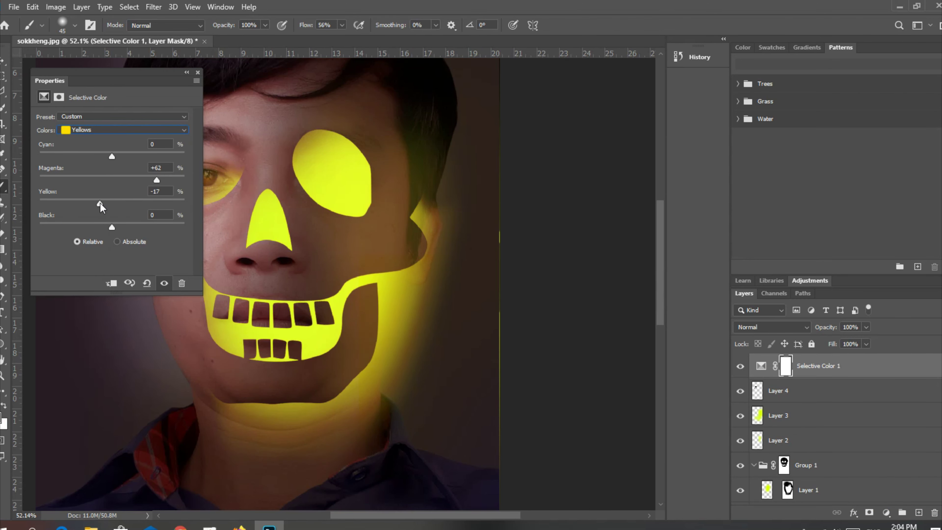
pyautogui.moveTo(112, 156); pyautogui.dragTo(89, 157)
pyautogui.moveTo(157, 180)
pyautogui.mouseDown()
pyautogui.moveTo(116, 180)
pyautogui.moveTo(172, 180)
pyautogui.mouseUp()
pyautogui.moveTo(115, 204)
pyautogui.mouseDown()
pyautogui.moveTo(105, 204)
pyautogui.moveTo(128, 227)
pyautogui.moveTo(109, 244)
pyautogui.mouseUp()
# - Close the Selective Color properties and open the starry night sky photo
pyautogui.click(197, 72)
pyautogui.scroll(-3, 69, 274)
pyautogui.click(14, 6)
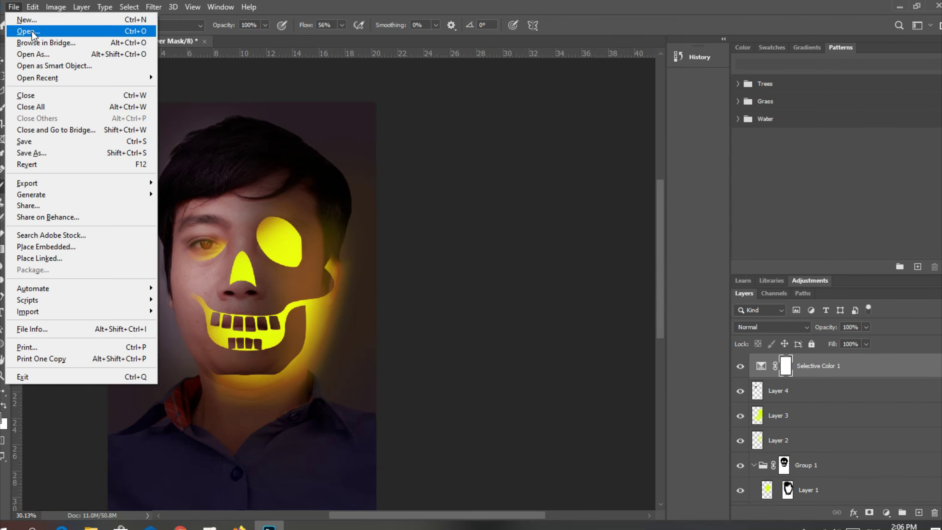
pyautogui.click(32, 31)
pyautogui.scroll(-3, 250, 174)
pyautogui.scroll(-3, 251, 175)
pyautogui.scroll(-3, 348, 204)
pyautogui.scroll(-3, 357, 209)
pyautogui.scroll(3, 356, 210)
pyautogui.scroll(3, 359, 218)
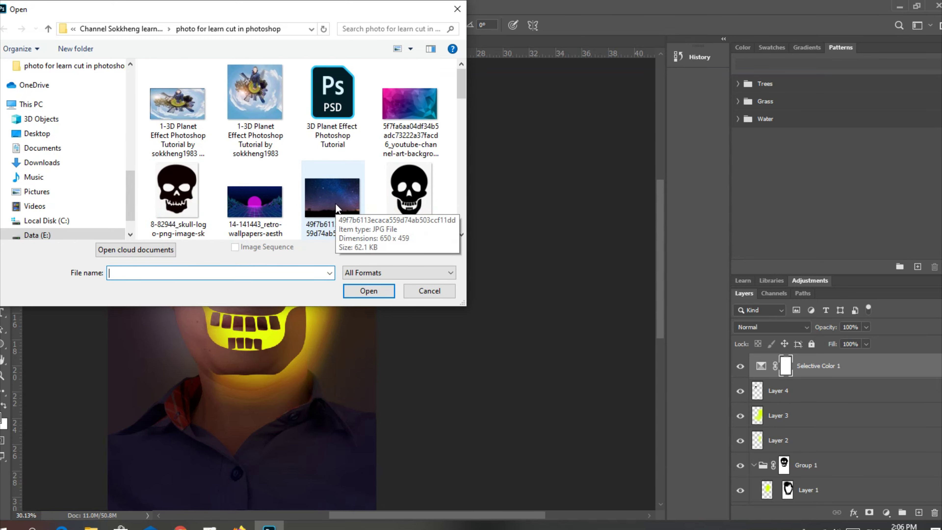
pyautogui.doubleClick(336, 204)
# - Copy the starry sky above the treeline into the portrait as a new layer and close the photo
pyautogui.press('m')
pyautogui.moveTo(143, 149); pyautogui.dragTo(538, 361)
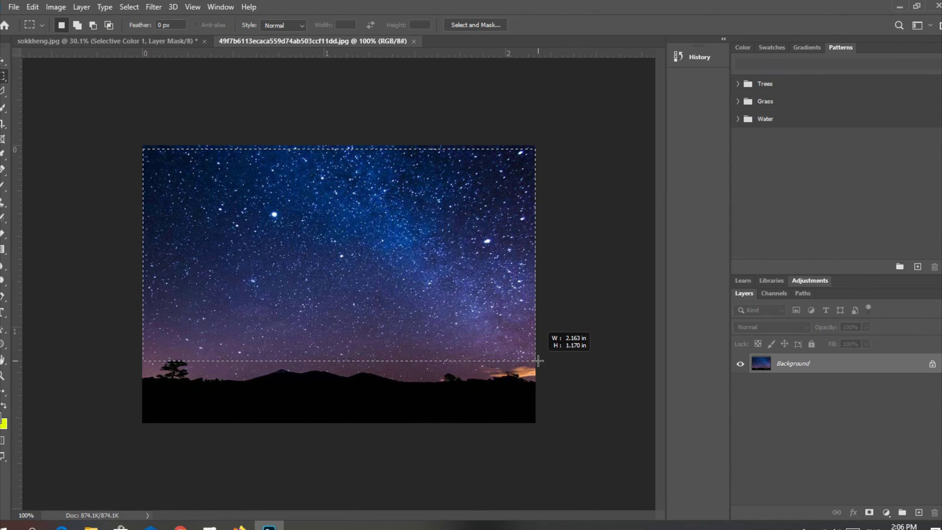
pyautogui.press('v')
pyautogui.moveTo(106, 48); pyautogui.dragTo(122, 89)
pyautogui.moveTo(408, 260); pyautogui.dragTo(154, 236)
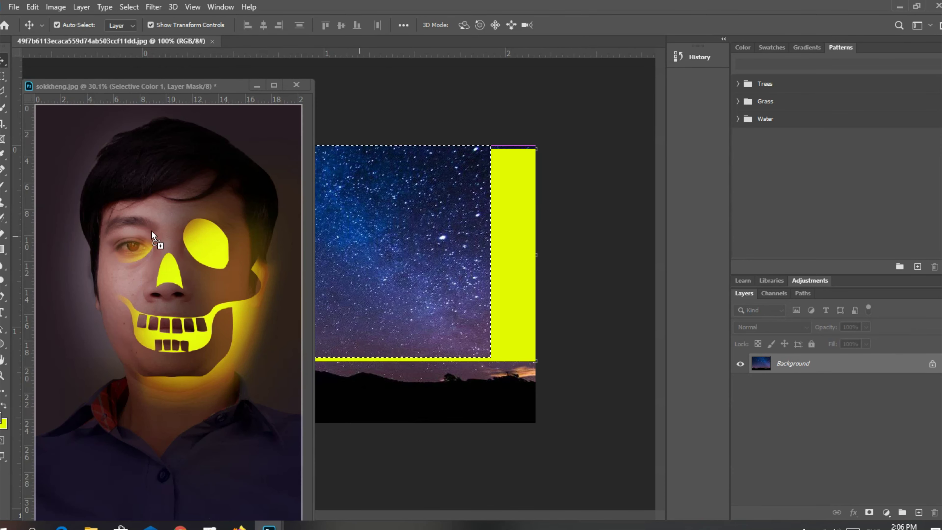
pyautogui.moveTo(149, 86); pyautogui.dragTo(85, 194)
pyautogui.moveTo(111, 41); pyautogui.dragTo(217, 121)
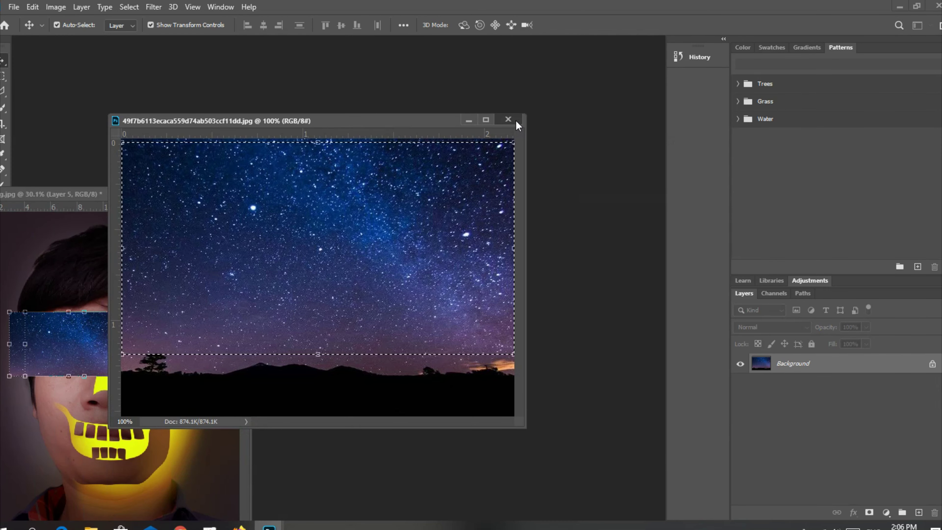
pyautogui.click(509, 120)
pyautogui.moveTo(74, 194); pyautogui.dragTo(245, 107)
# - Free-transform the star layer upright and stretch it across the canvas, then blend it in Screen
pyautogui.hotkey('ctrl', 't')
pyautogui.moveTo(378, 290); pyautogui.dragTo(473, 337)
pyautogui.moveTo(506, 196); pyautogui.dragTo(271, 137)
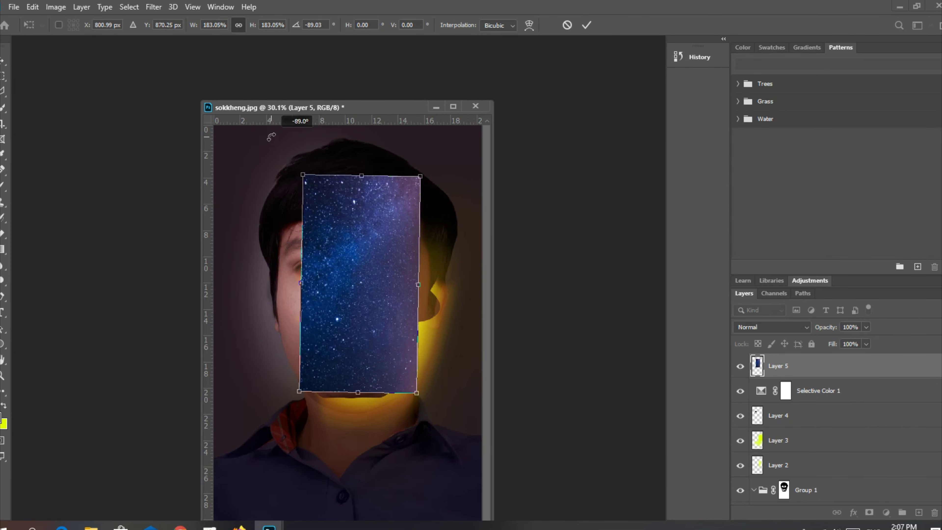
pyautogui.moveTo(418, 285); pyautogui.dragTo(498, 294)
pyautogui.moveTo(291, 291); pyautogui.dragTo(387, 306)
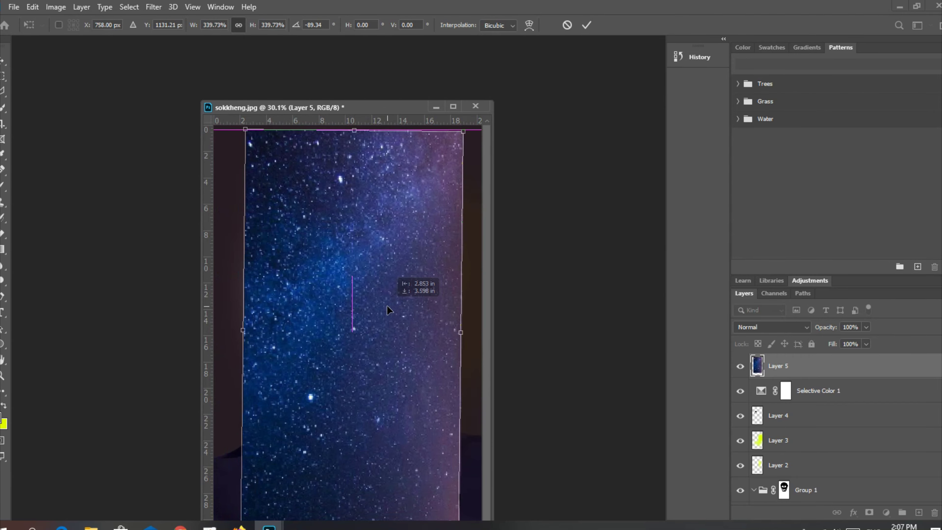
pyautogui.moveTo(354, 130); pyautogui.dragTo(356, 126)
pyautogui.moveTo(244, 330); pyautogui.dragTo(223, 328)
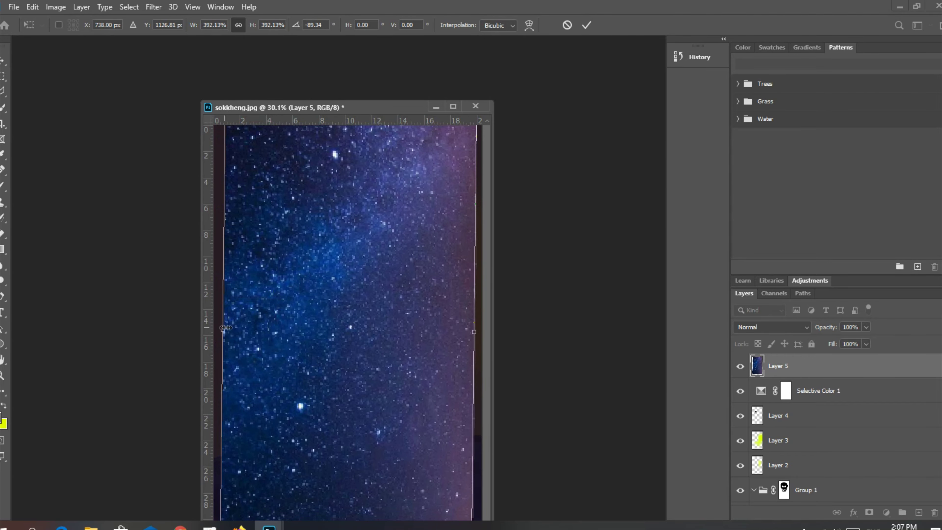
pyautogui.click(586, 24)
pyautogui.click(768, 327)
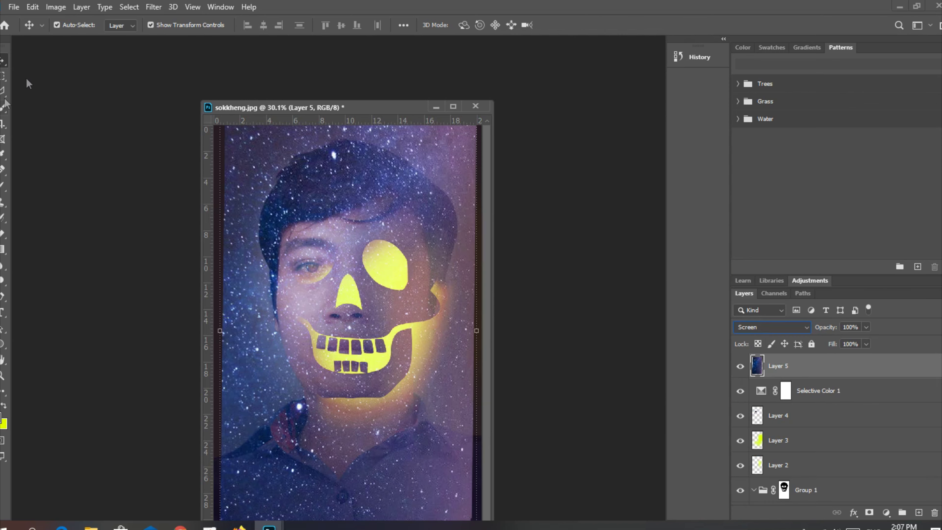
# - Stretch the star layer's left edge a little further out and confirm the transform
pyautogui.moveTo(220, 329); pyautogui.dragTo(214, 330)
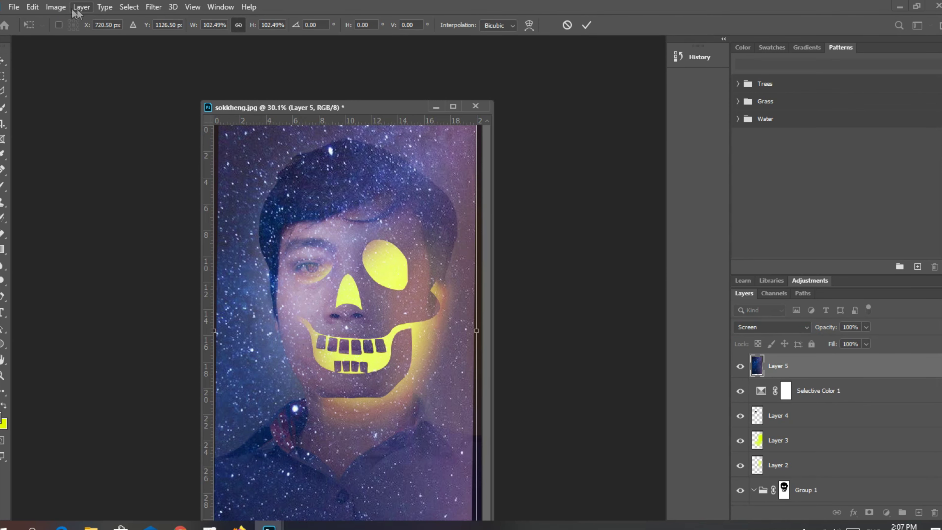
pyautogui.click(56, 7)
pyautogui.press('Return')
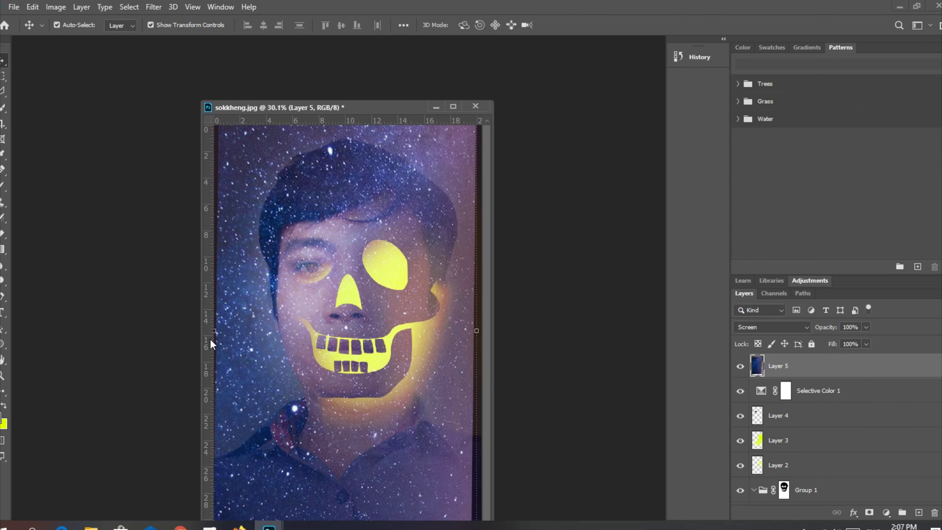
pyautogui.moveTo(214, 332); pyautogui.dragTo(210, 331)
pyautogui.press('Return')
# - Try heavily desaturating the stars with Hue/Saturation, then cancel it
pyautogui.click(57, 7)
pyautogui.moveTo(75, 38)
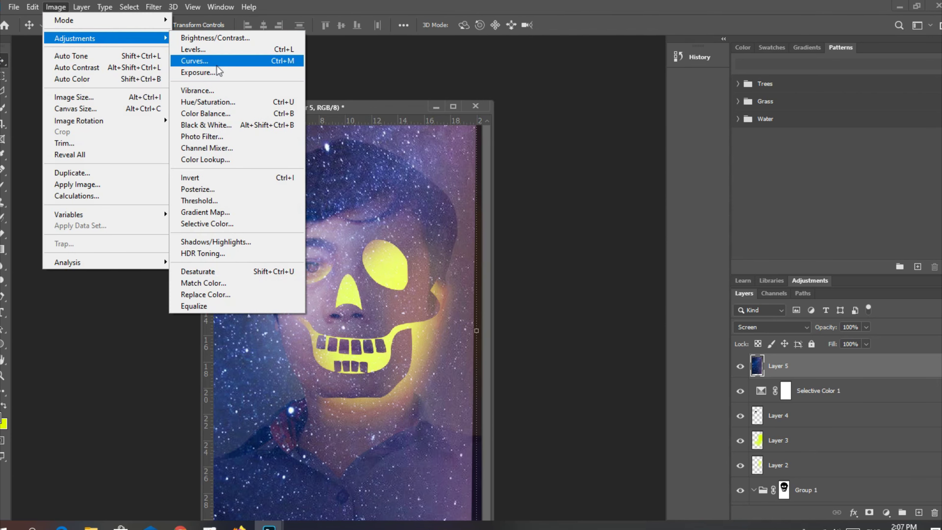
pyautogui.click(207, 101)
pyautogui.moveTo(622, 291); pyautogui.dragTo(584, 314)
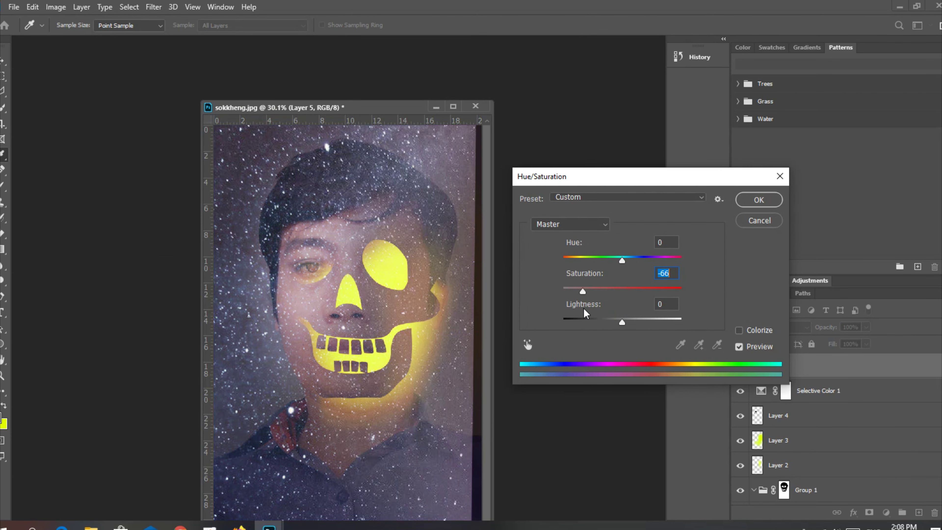
pyautogui.click(210, 526)
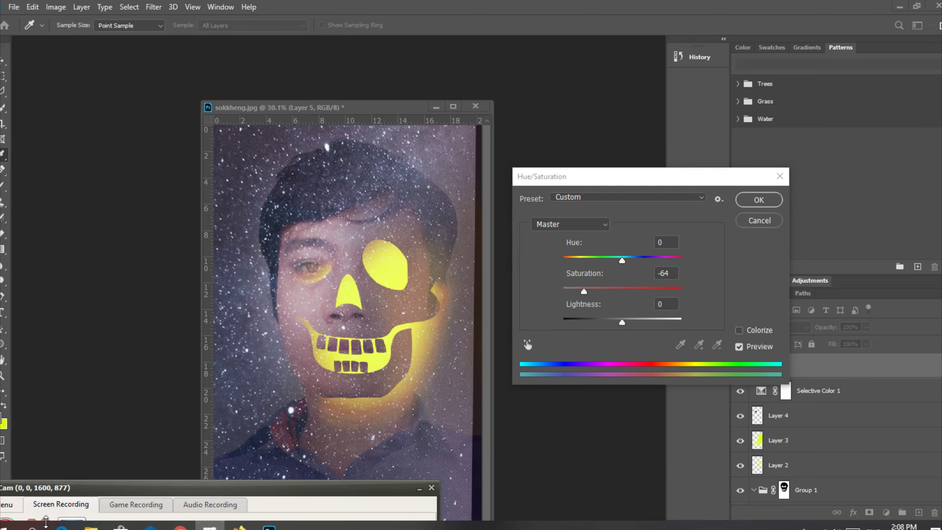
pyautogui.click(784, 178)
# - Darken the star layer with Levels: black point 96, gamma 0.89
pyautogui.click(57, 6)
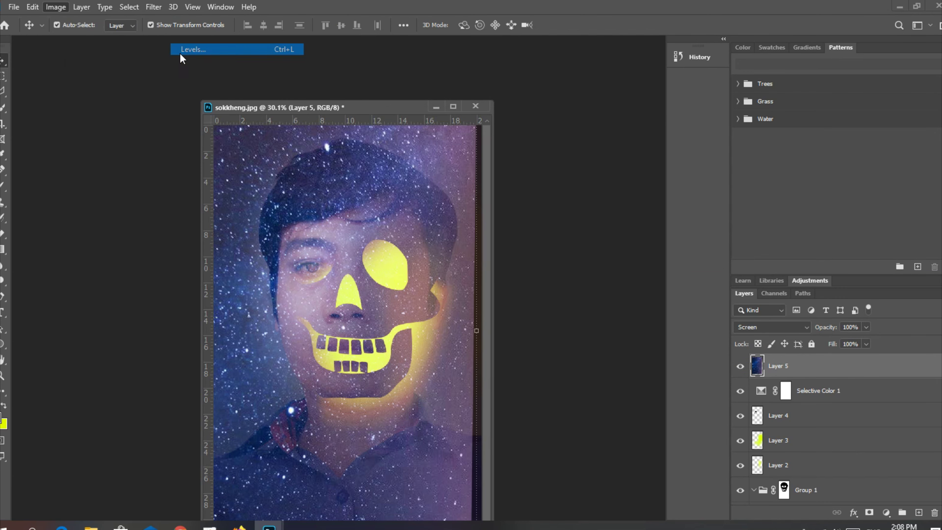
pyautogui.click(193, 47)
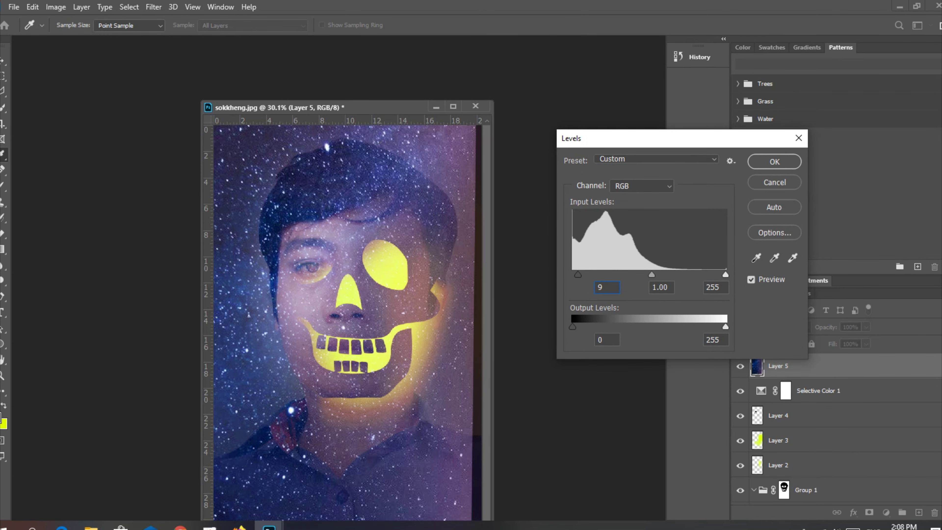
pyautogui.write('6')
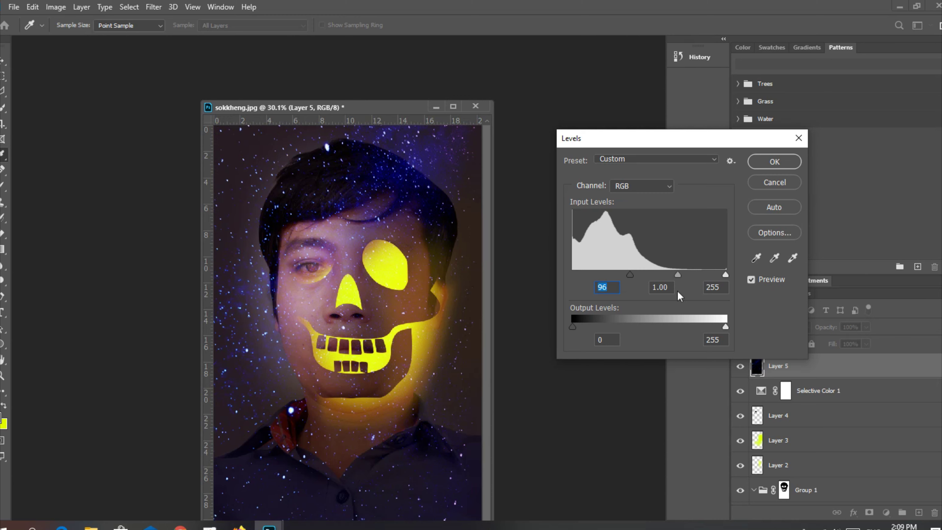
pyautogui.moveTo(652, 276); pyautogui.dragTo(698, 294)
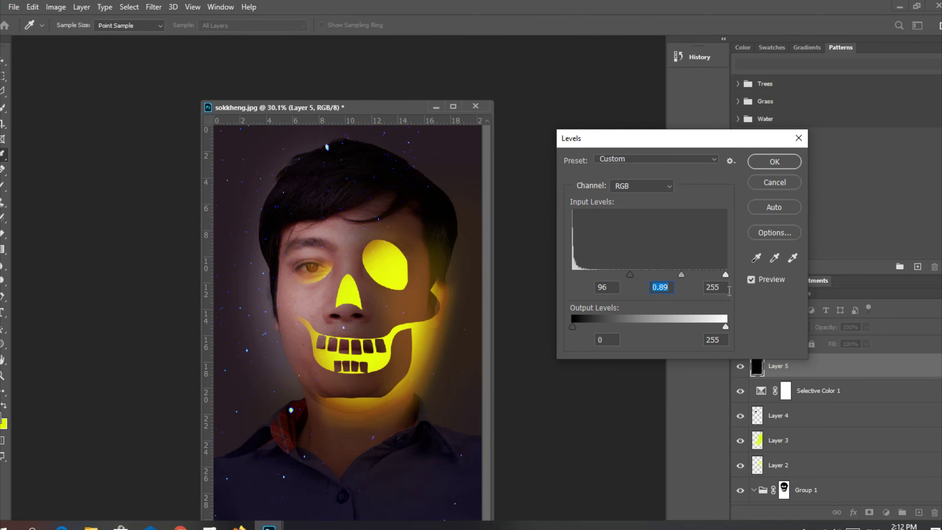
pyautogui.press('Return')
# - Tint the stars with Hue/Saturation at Hue +40
pyautogui.click(56, 7)
pyautogui.moveTo(75, 39)
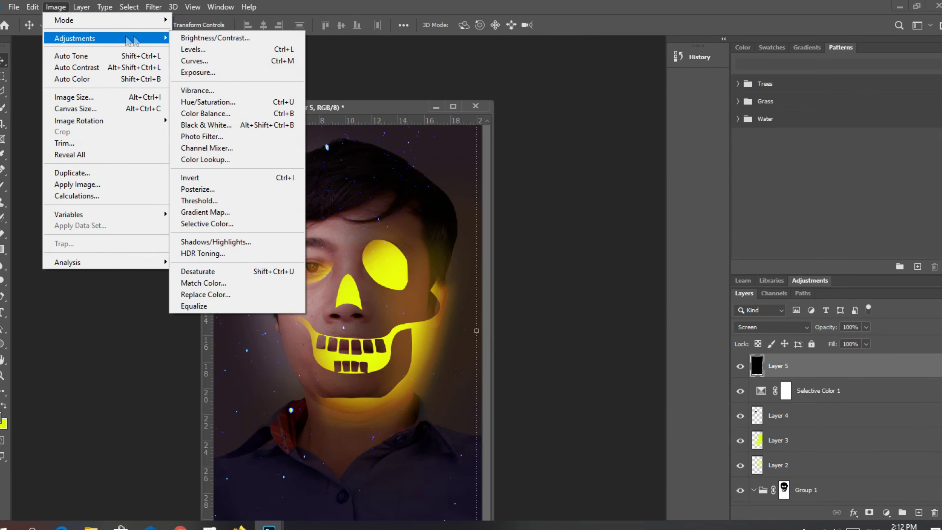
pyautogui.click(233, 110)
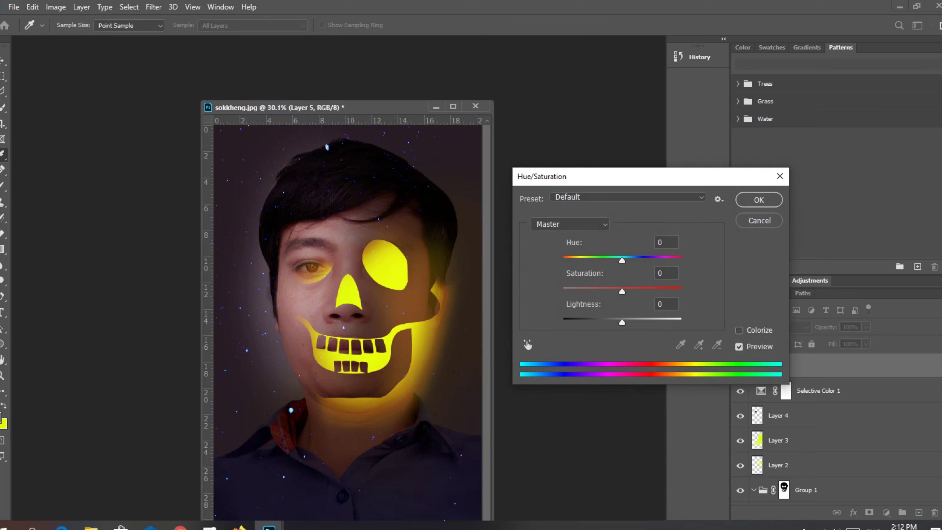
pyautogui.click(210, 526)
pyautogui.click(664, 240)
pyautogui.write('40')
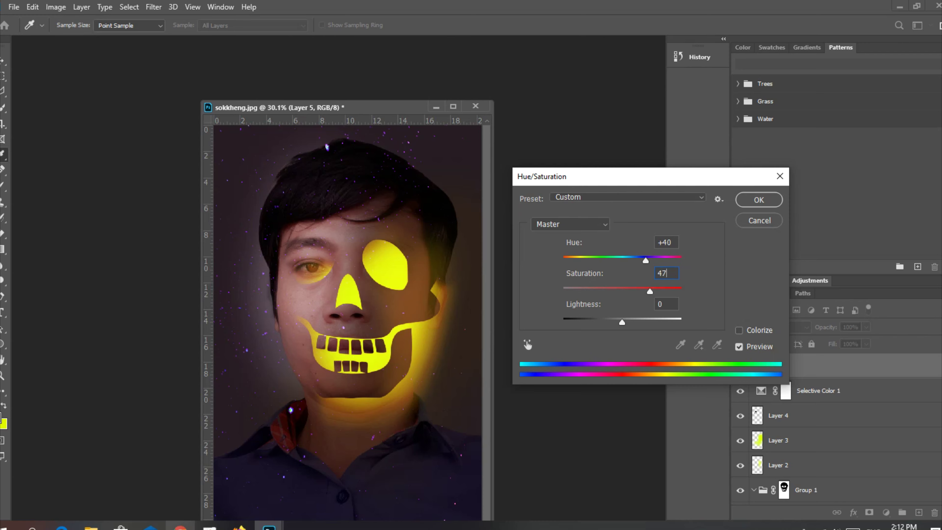
pyautogui.click(801, 175)
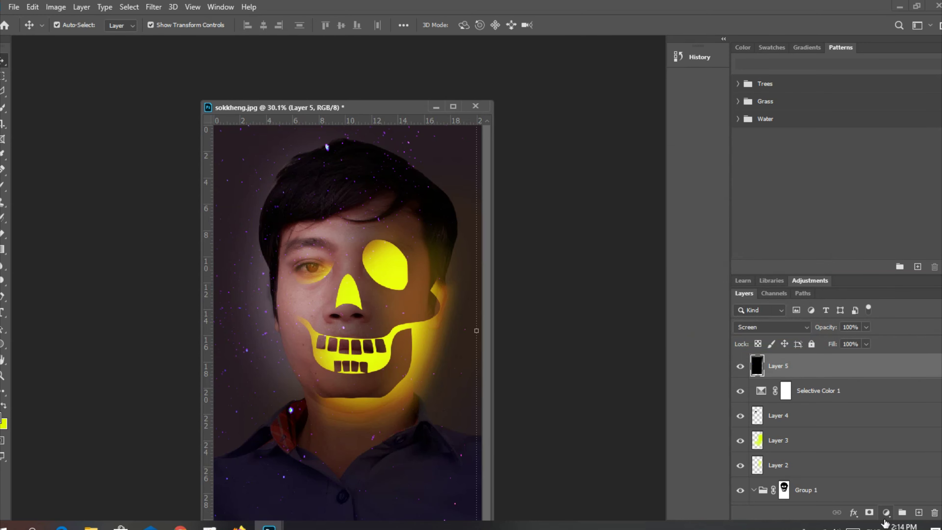
# - Add a layer mask to Layer 5 and invert it to black, hiding all stars
pyautogui.click(869, 512)
pyautogui.click(129, 7)
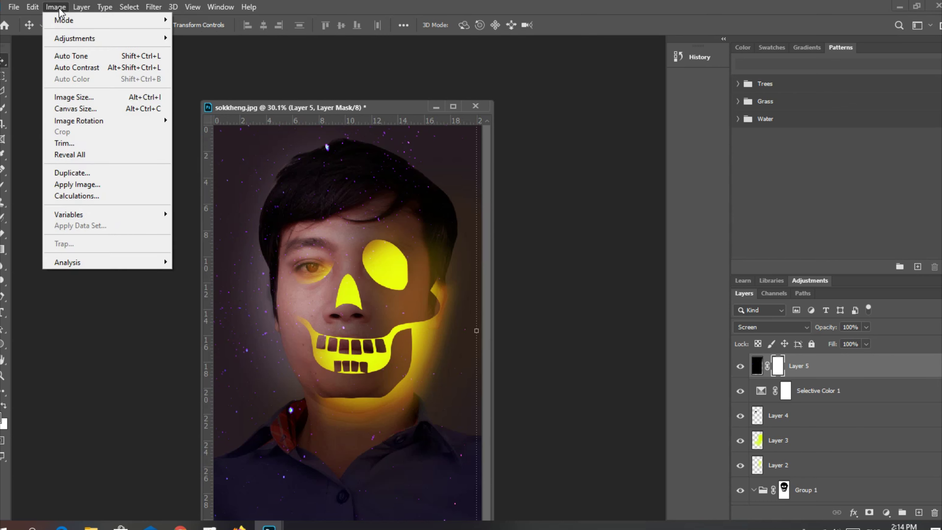
pyautogui.click(660, 386)
pyautogui.hotkey('ctrl', 'i')
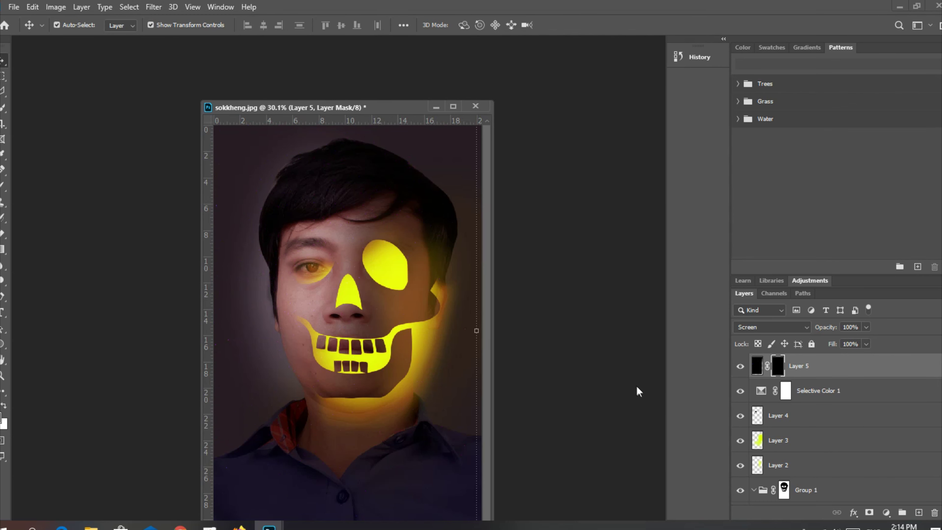
pyautogui.click(210, 527)
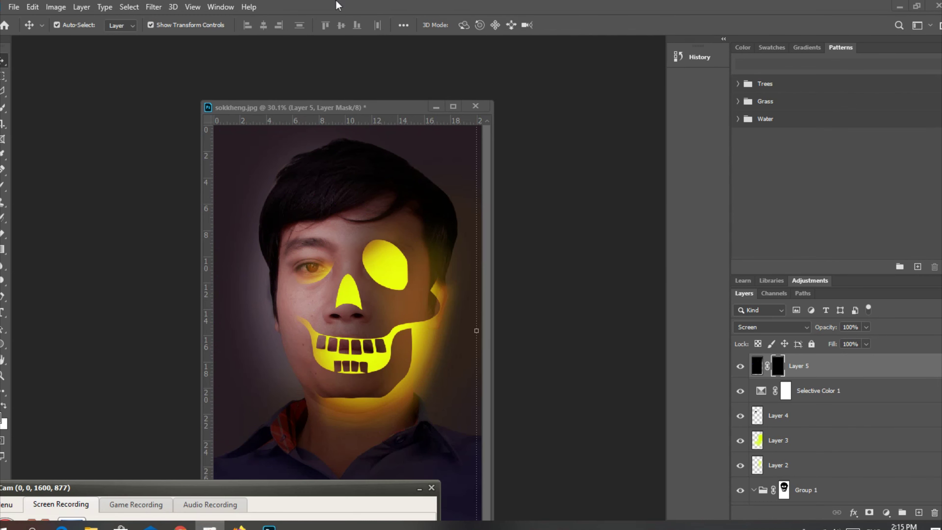
pyautogui.click(502, 229)
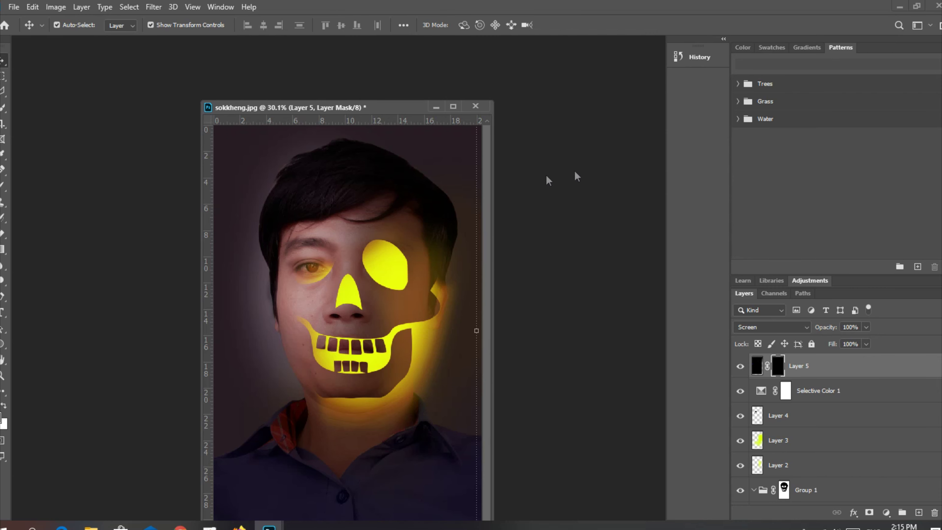
# - Resize the brush and paint white on the mask to reveal stars beside the face
pyautogui.click(2, 187)
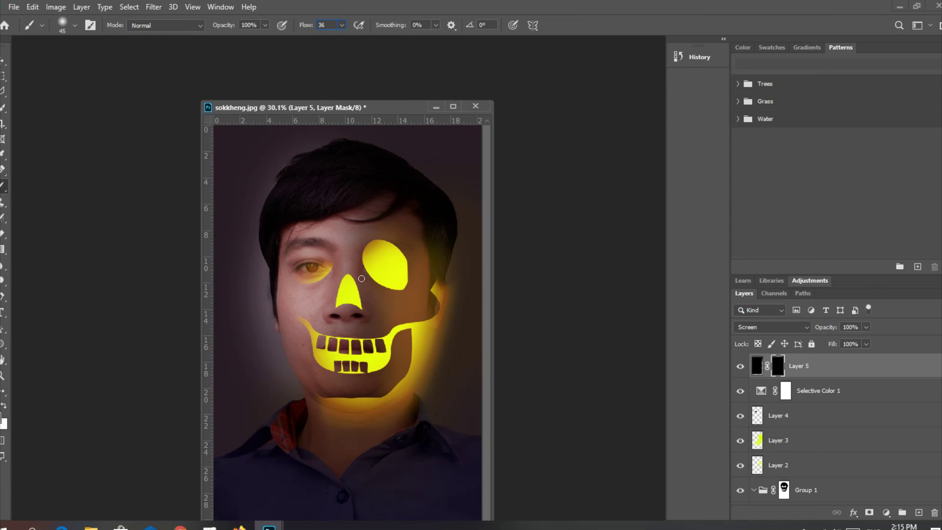
pyautogui.rightClick(393, 275)
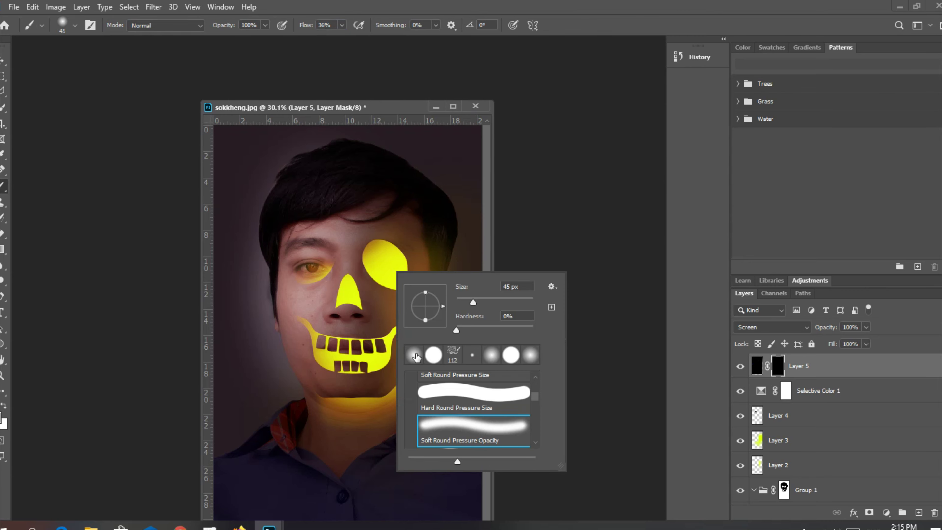
pyautogui.click(92, 198)
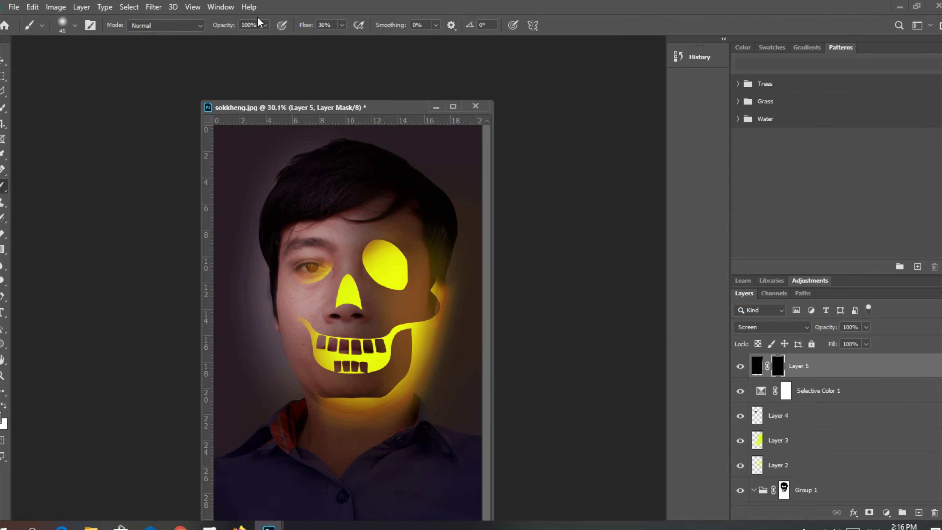
pyautogui.rightClick(386, 319)
pyautogui.write('10000')
pyautogui.press('Return')
pyautogui.press('Return')
pyautogui.press('Return')
pyautogui.moveTo(404, 287); pyautogui.dragTo(385, 259)
# - Hide the stars right of the jaw with a 500 px brush, then switch to a soft round tip
pyautogui.click(209, 526)
pyautogui.scroll(-1, 403, 217)
pyautogui.scroll(-2, 344, 306)
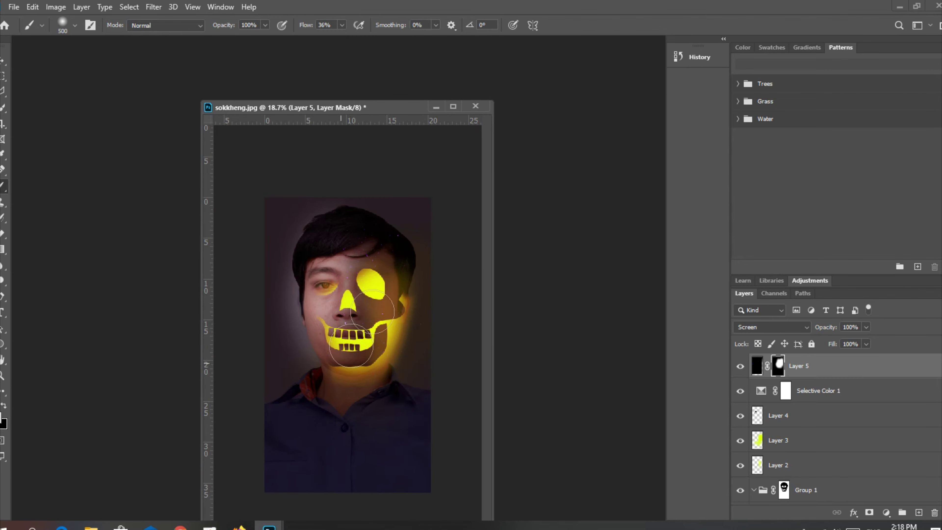
pyautogui.scroll(4, 367, 356)
pyautogui.click(209, 527)
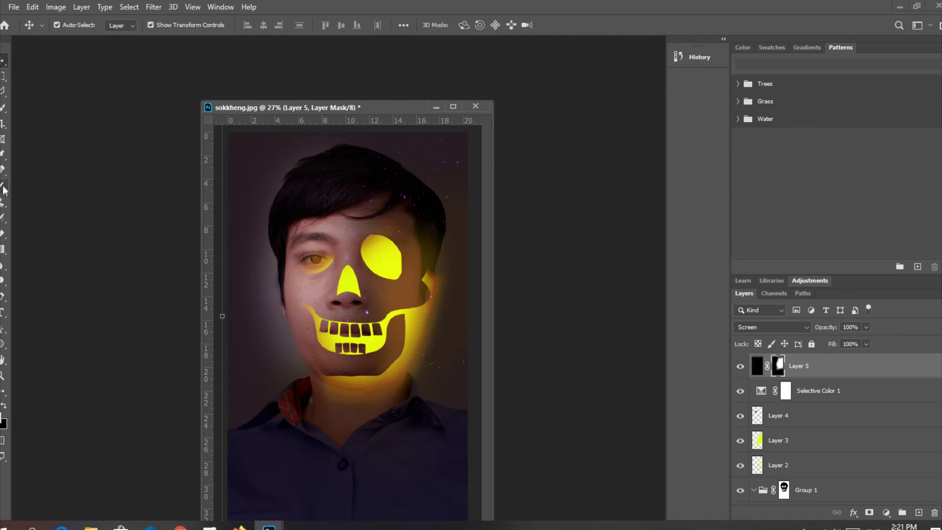
pyautogui.click(4, 189)
pyautogui.rightClick(421, 301)
pyautogui.press('Return')
pyautogui.moveTo(422, 302); pyautogui.dragTo(431, 336)
pyautogui.rightClick(460, 267)
pyautogui.press('Return')
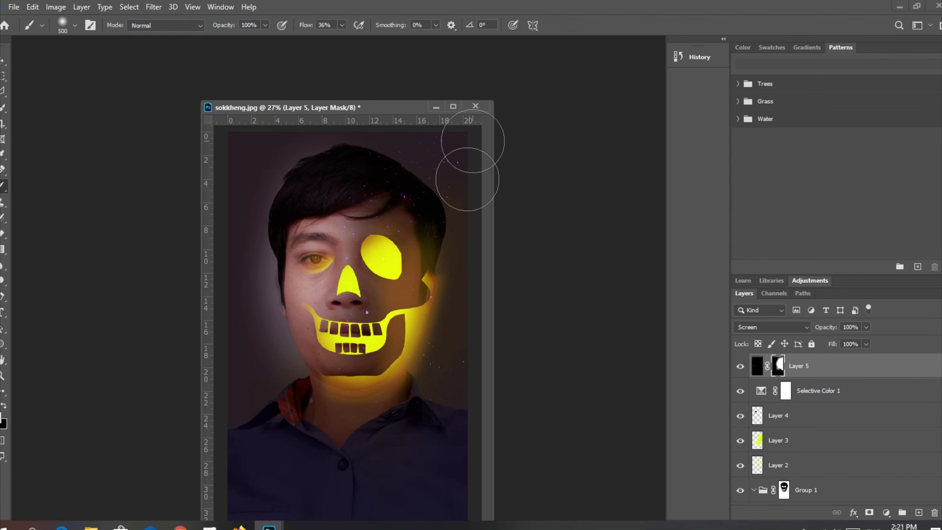
# - Add a Selective Color adjustment layer, then undo it
pyautogui.click(886, 513)
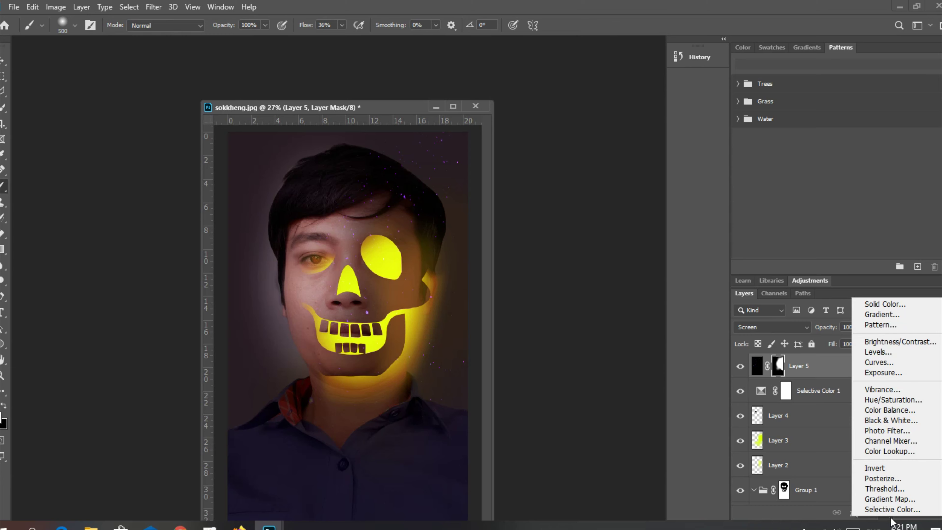
pyautogui.click(892, 509)
pyautogui.click(200, 73)
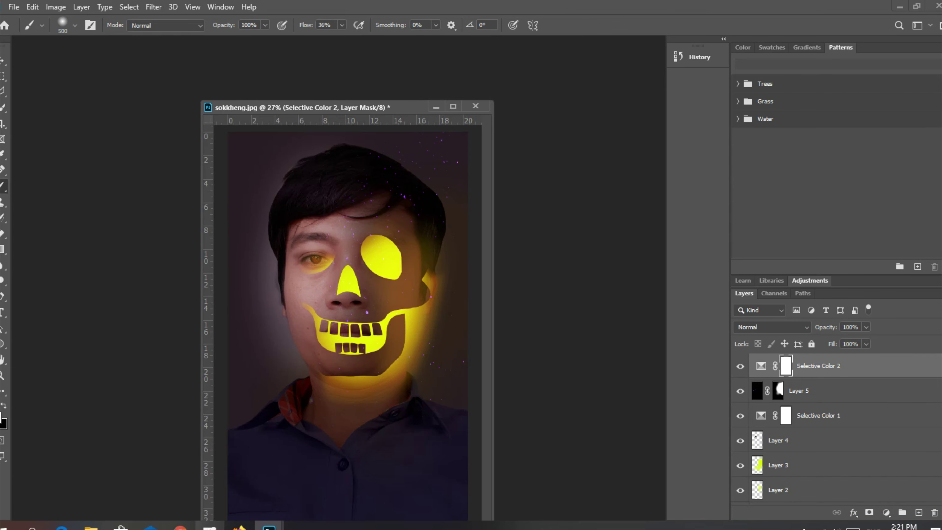
pyautogui.hotkey('ctrl', 'z')
# - Add a Color Balance layer shifting the midtones toward Red and Magenta
pyautogui.click(886, 512)
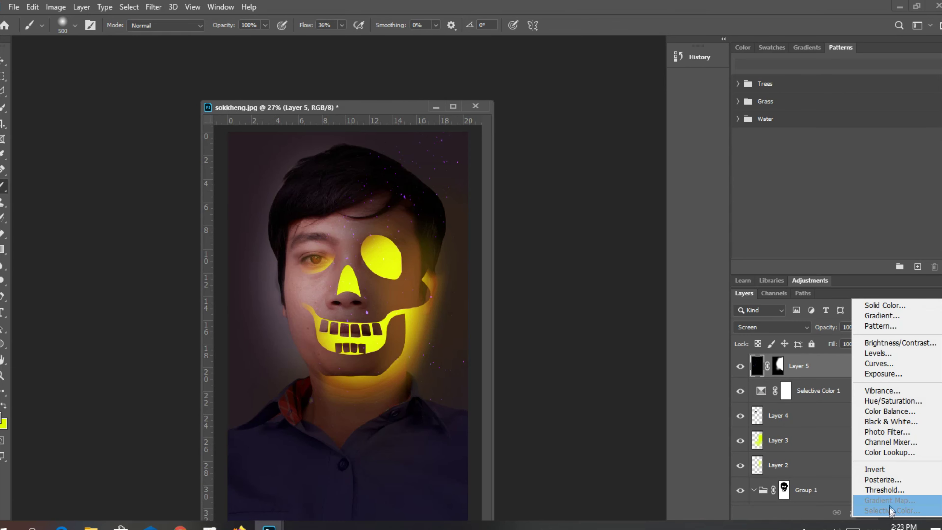
pyautogui.click(897, 415)
pyautogui.moveTo(99, 147); pyautogui.dragTo(98, 144)
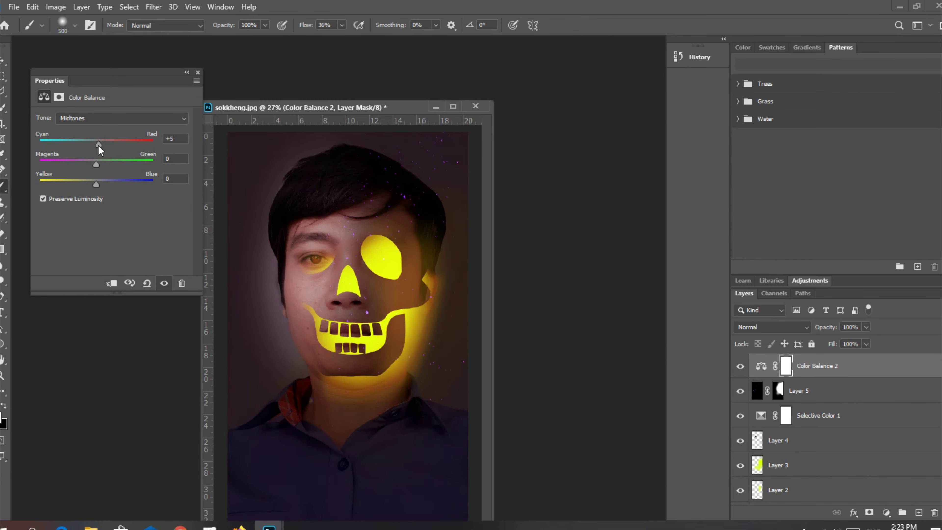
pyautogui.moveTo(109, 164); pyautogui.dragTo(90, 164)
pyautogui.click(198, 72)
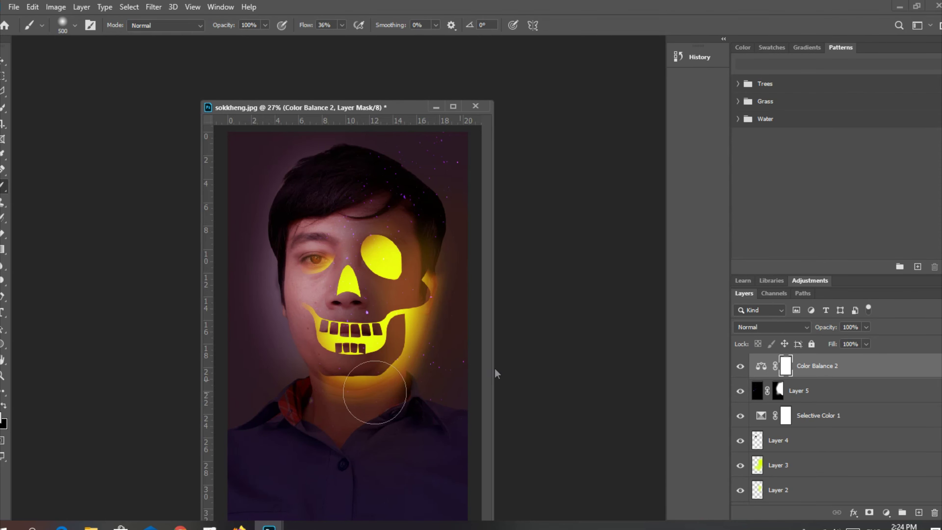
pyautogui.scroll(-1, 408, 345)
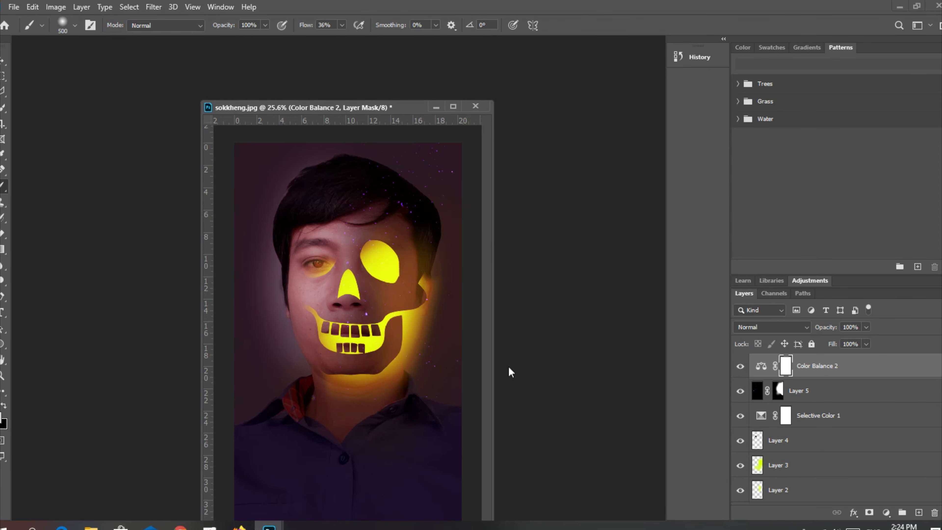